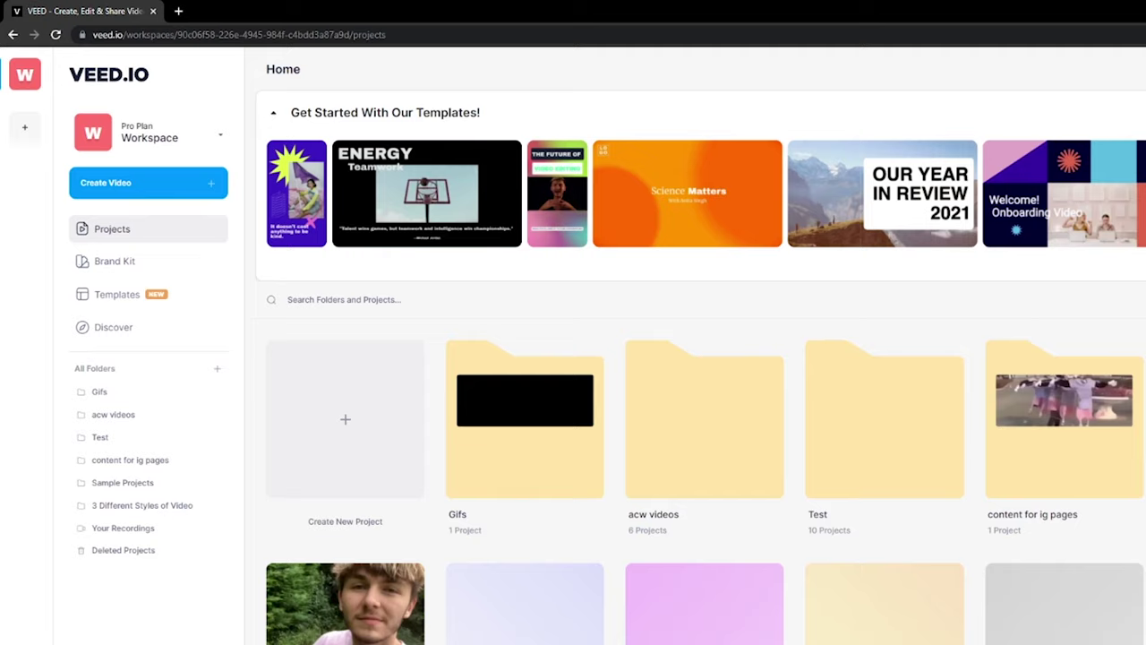
# Create a new blank VEED.IO project and drop the Instagram Reels MP4 into it from the video folder.
pyautogui.click(117, 150)
pyautogui.click(141, 232)
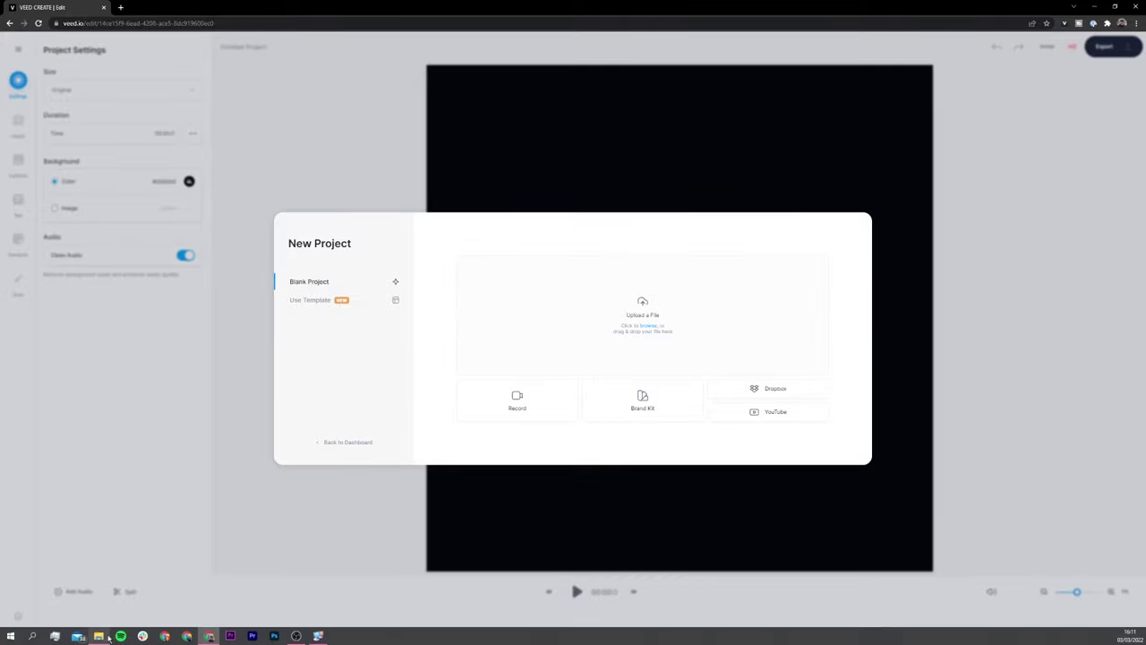
pyautogui.click(100, 635)
pyautogui.moveTo(552, 162); pyautogui.dragTo(387, 161)
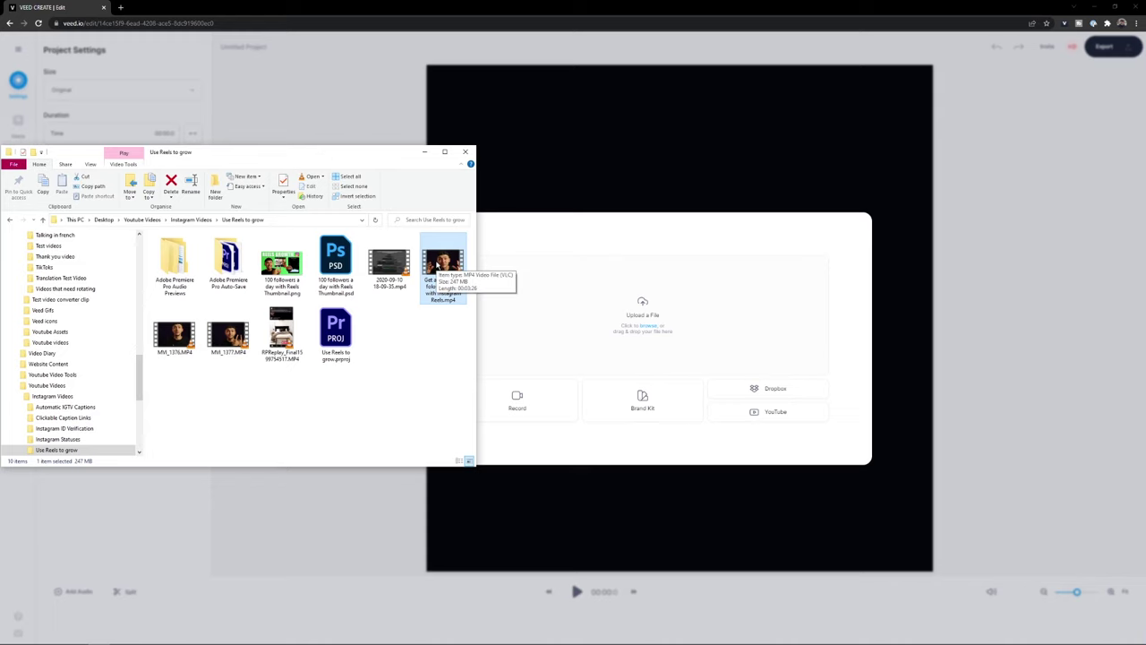
pyautogui.moveTo(438, 268); pyautogui.dragTo(600, 315)
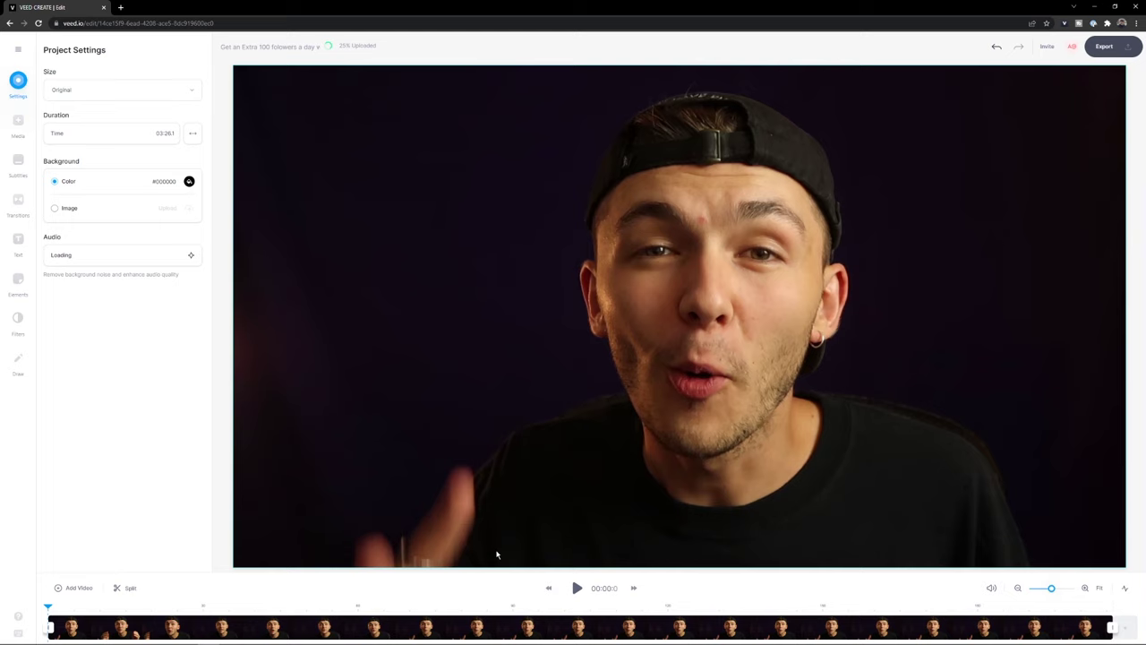
# Play and pause the uploaded reel to preview its opening seconds.
pyautogui.click(577, 589)
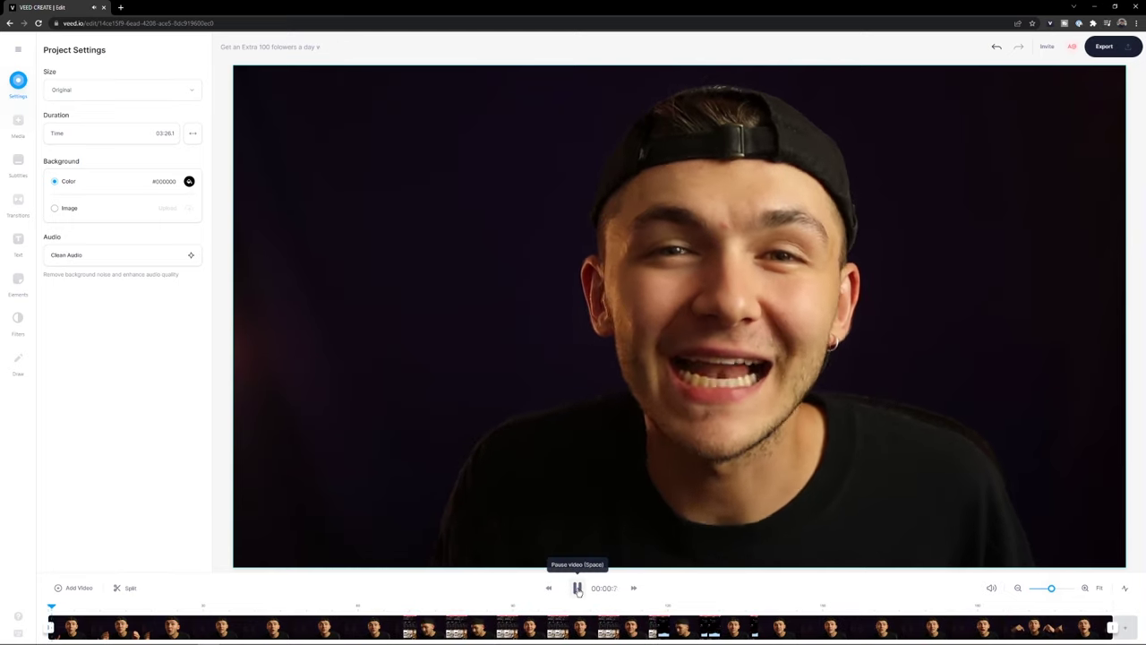
pyautogui.click(577, 588)
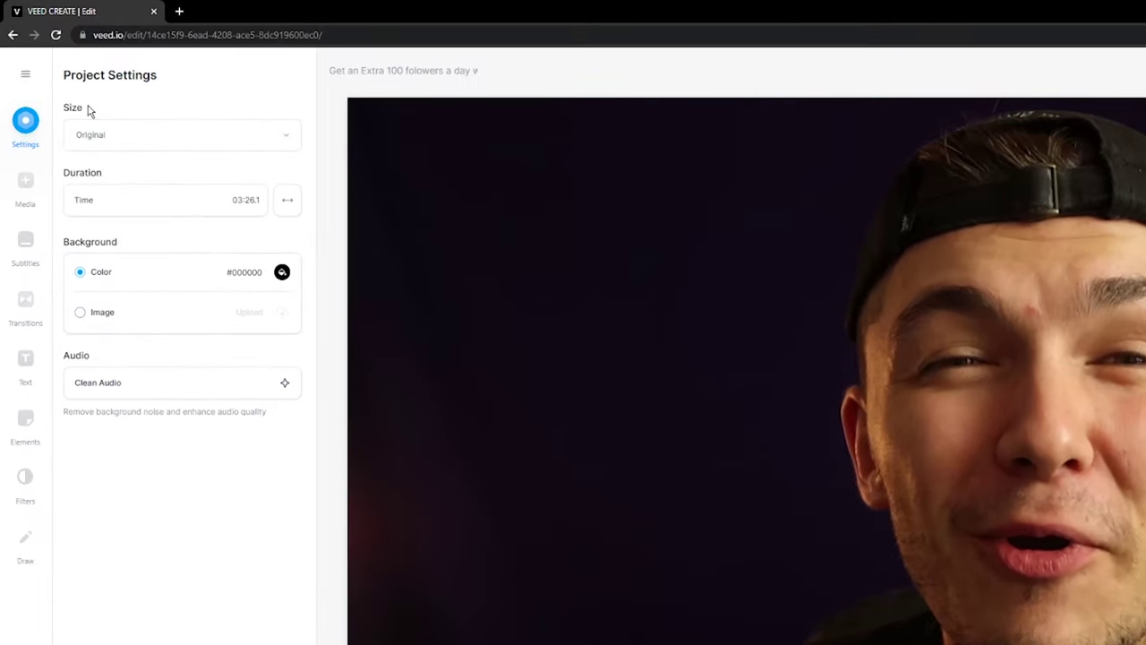
# Set the project canvas size to Instagram Story (9:16).
pyautogui.click(260, 140)
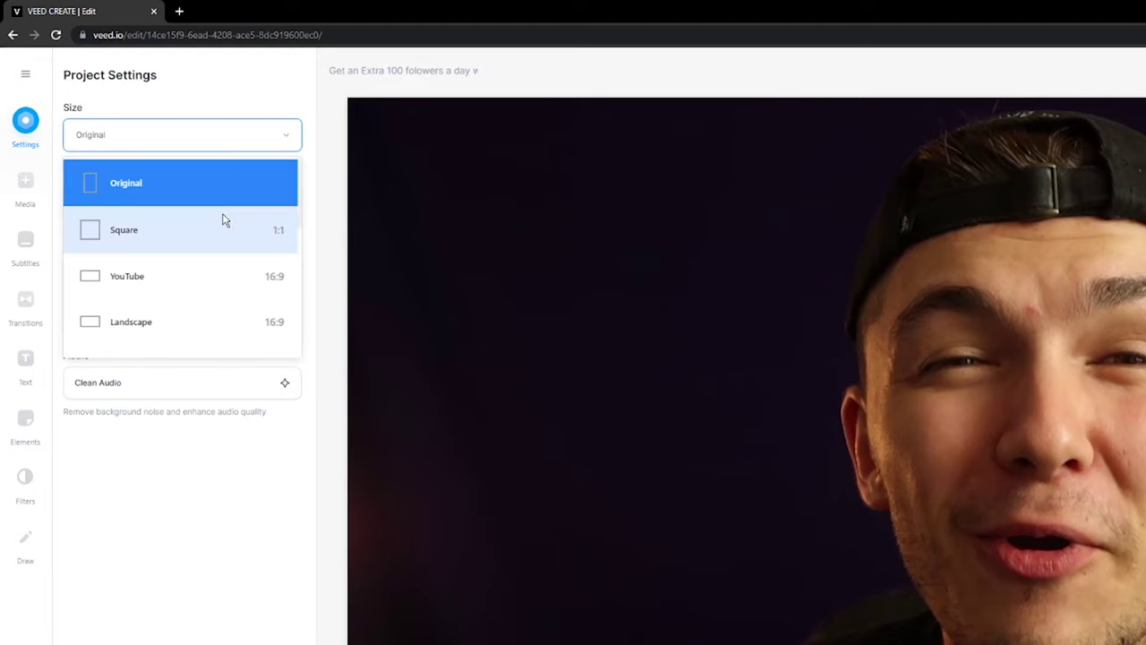
pyautogui.scroll(-4, 224, 220)
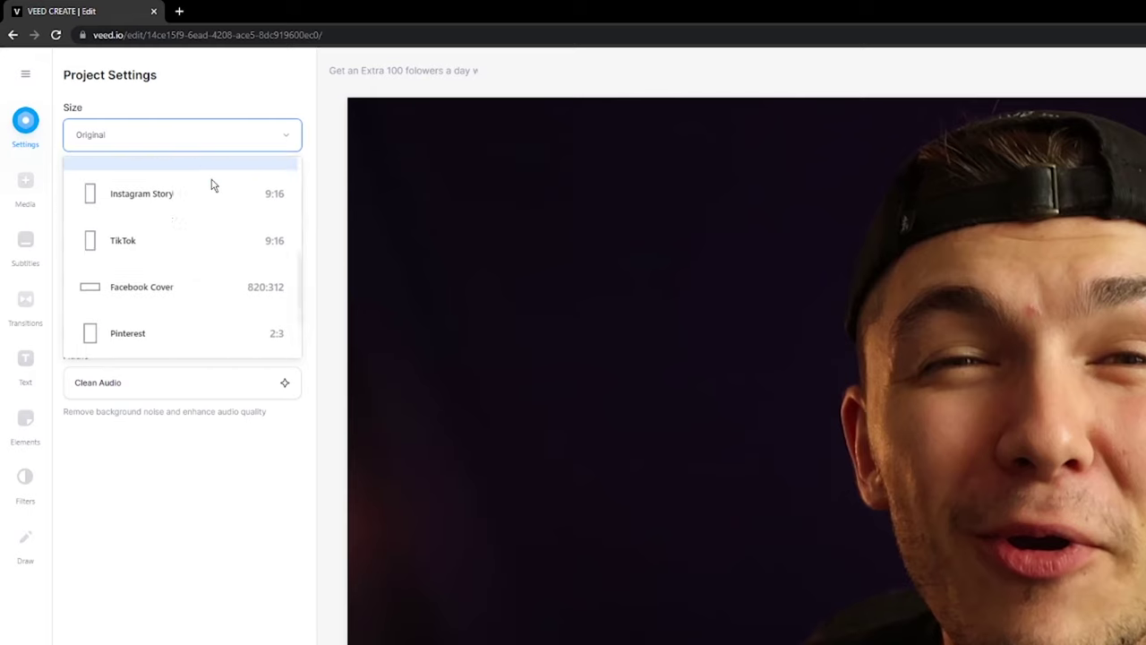
pyautogui.scroll(-1, 213, 185)
pyautogui.scroll(2, 205, 256)
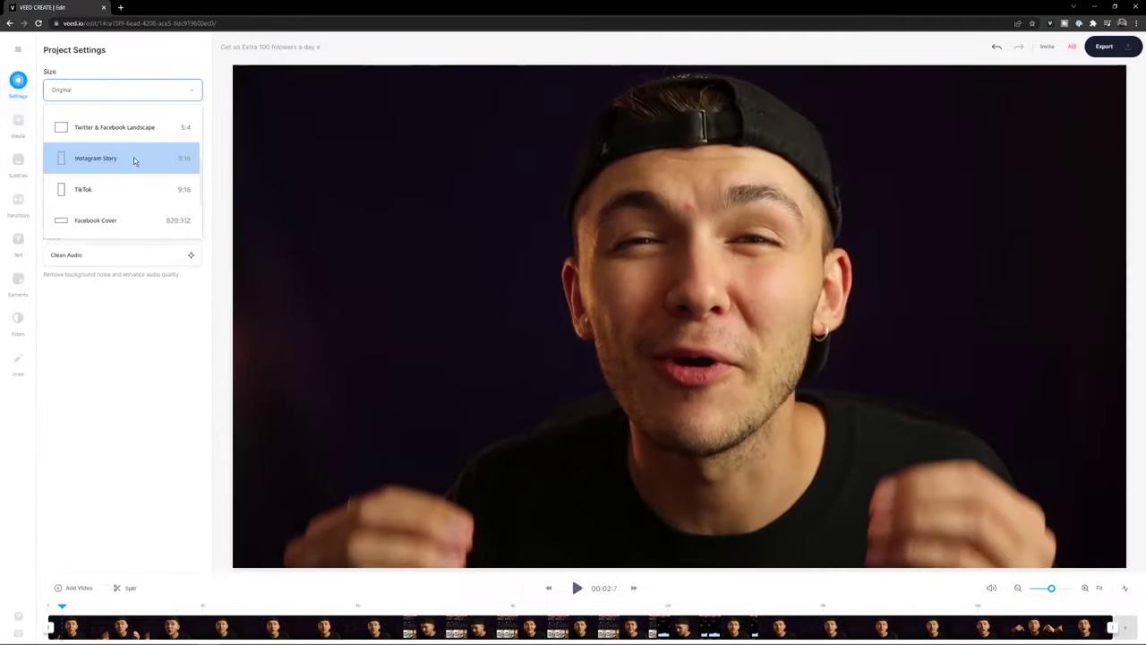
pyautogui.click(134, 160)
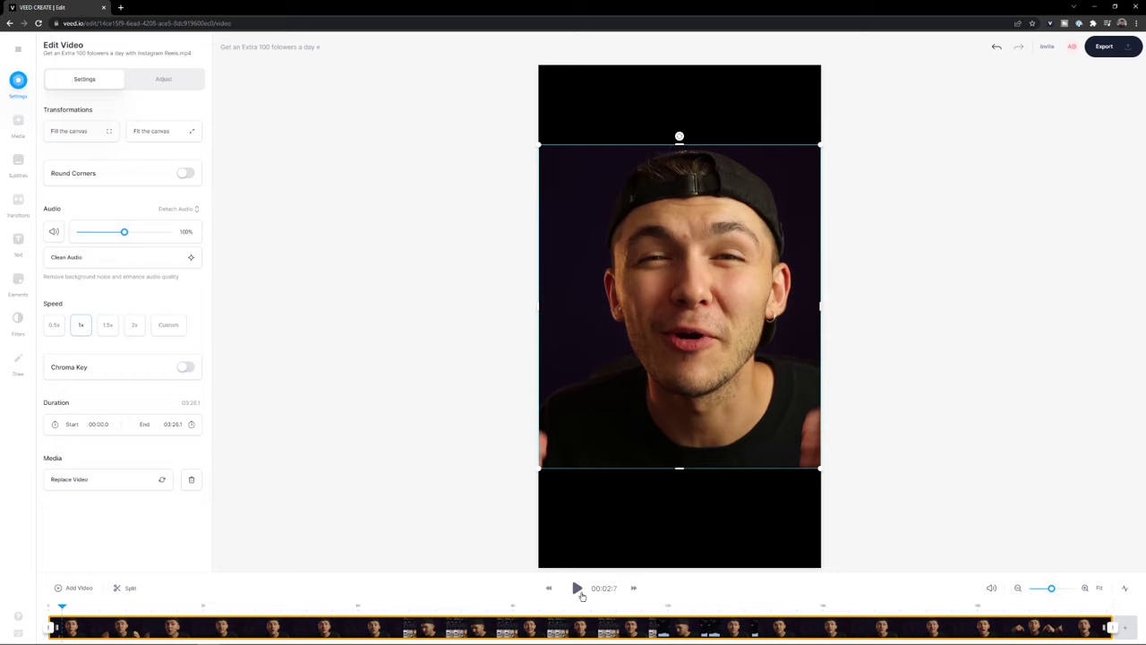
# Play and pause the enlarged clip to check how it fills the vertical frame.
pyautogui.click(577, 589)
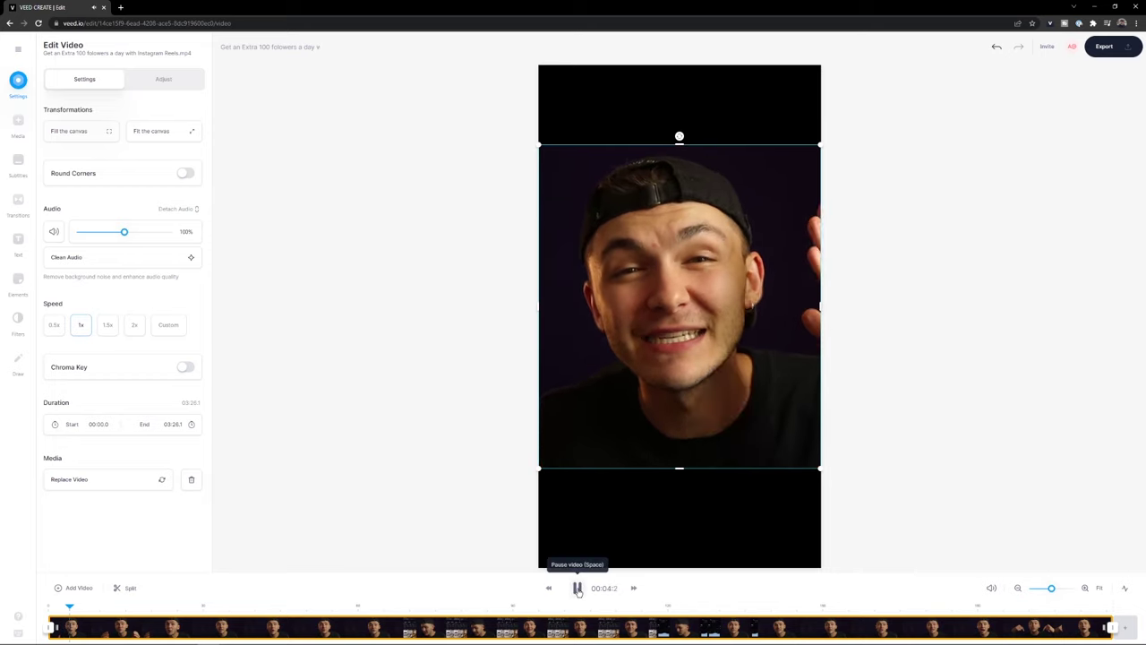
pyautogui.click(577, 589)
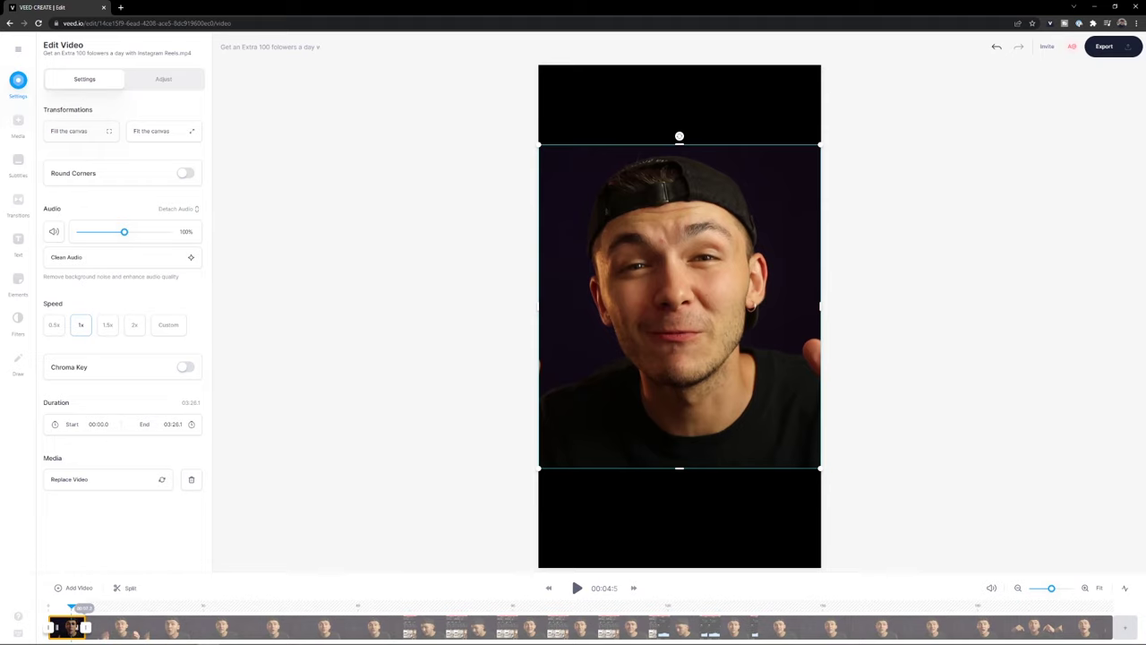
# Trim the clip's start, move it to 00:00, preview it, then fit and enlarge the timeline.
pyautogui.moveTo(73, 620); pyautogui.dragTo(59, 612)
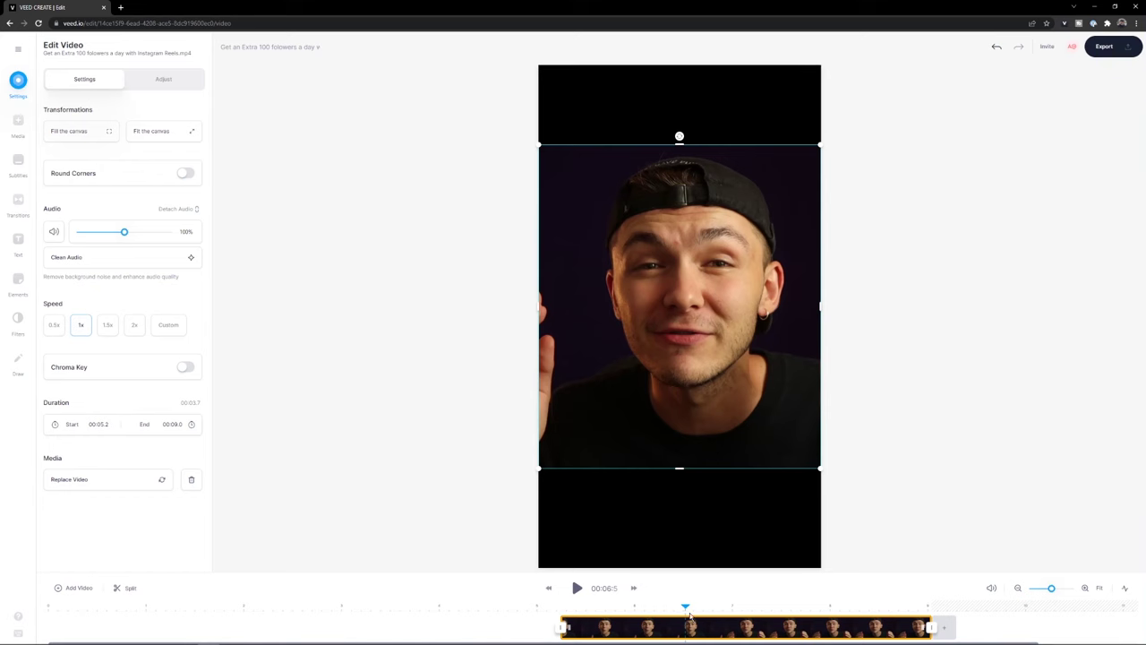
pyautogui.moveTo(699, 622); pyautogui.dragTo(99, 610)
pyautogui.click(577, 588)
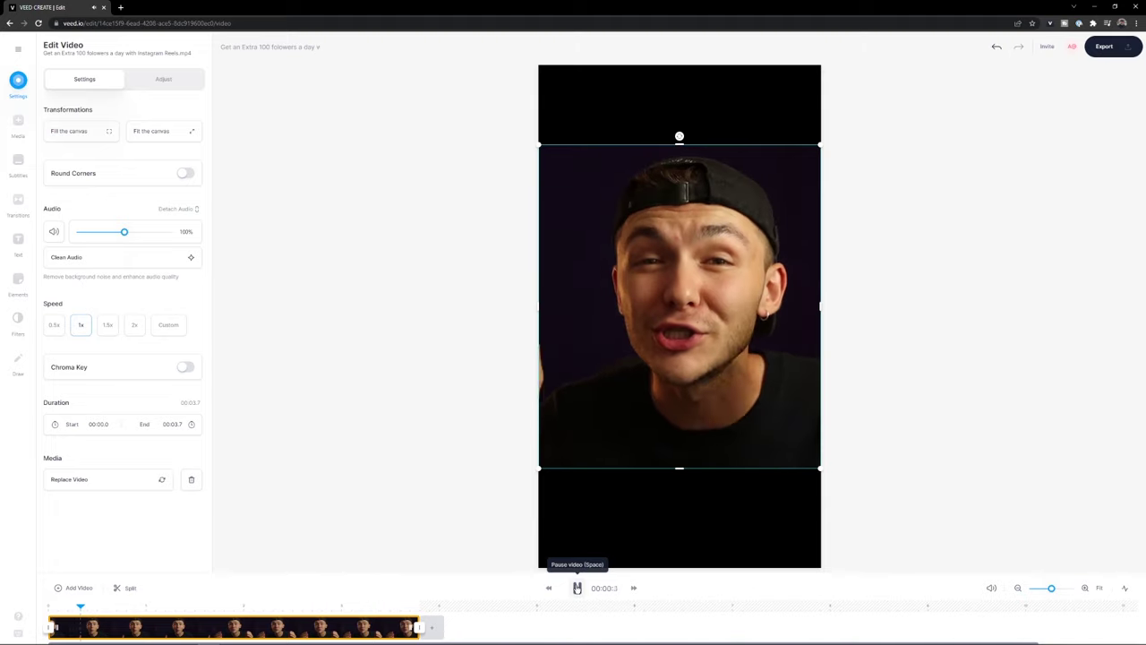
pyautogui.click(577, 587)
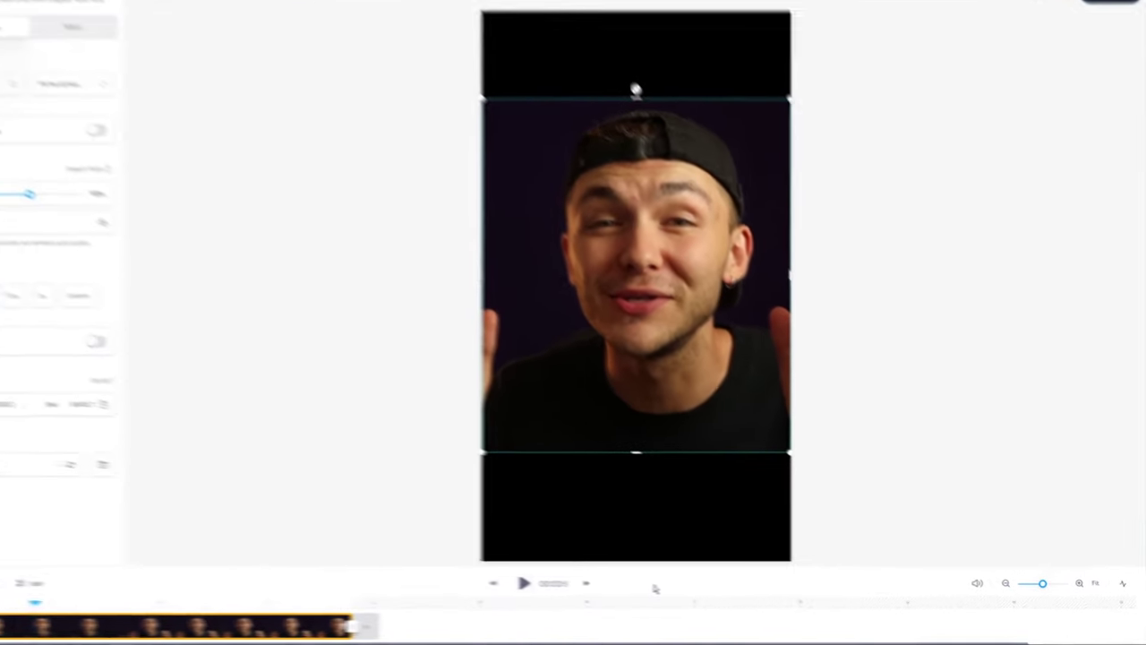
pyautogui.click(1098, 589)
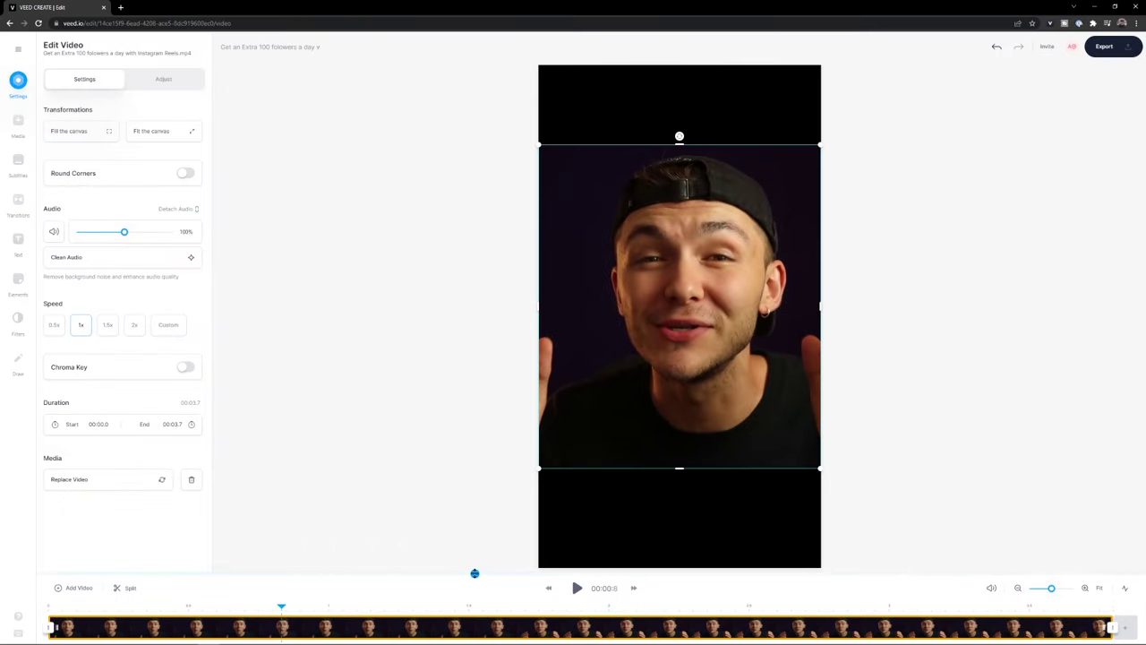
pyautogui.moveTo(475, 573); pyautogui.dragTo(475, 537)
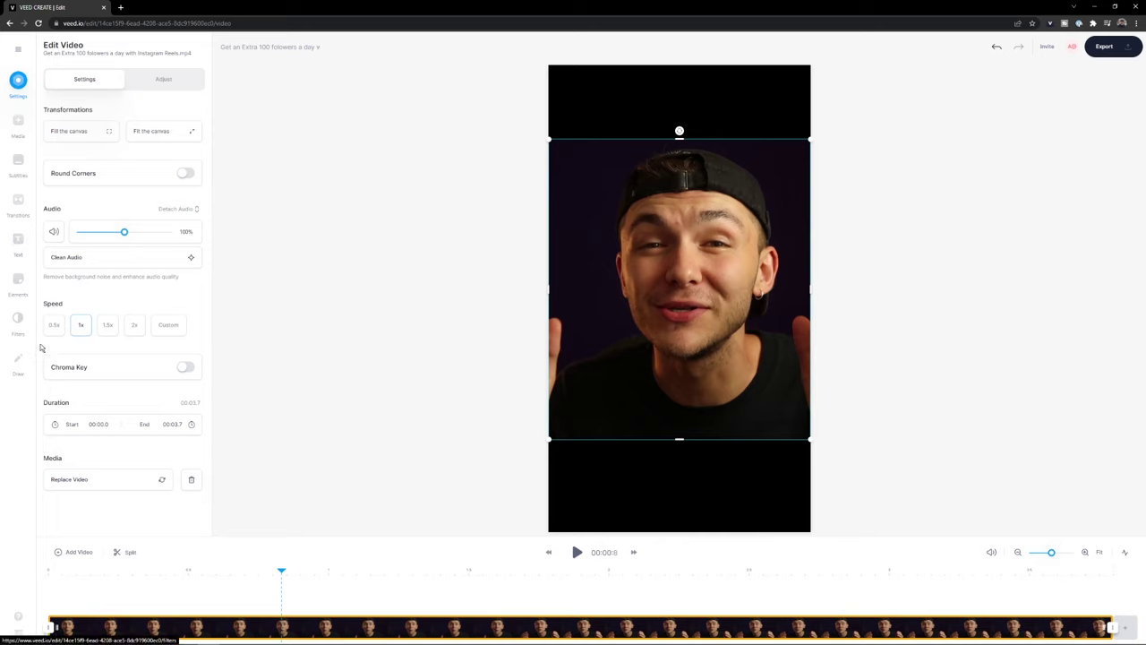
# Replace the blue progress bar with the red Rectangle bar, placed near the video's bottom.
pyautogui.click(11, 295)
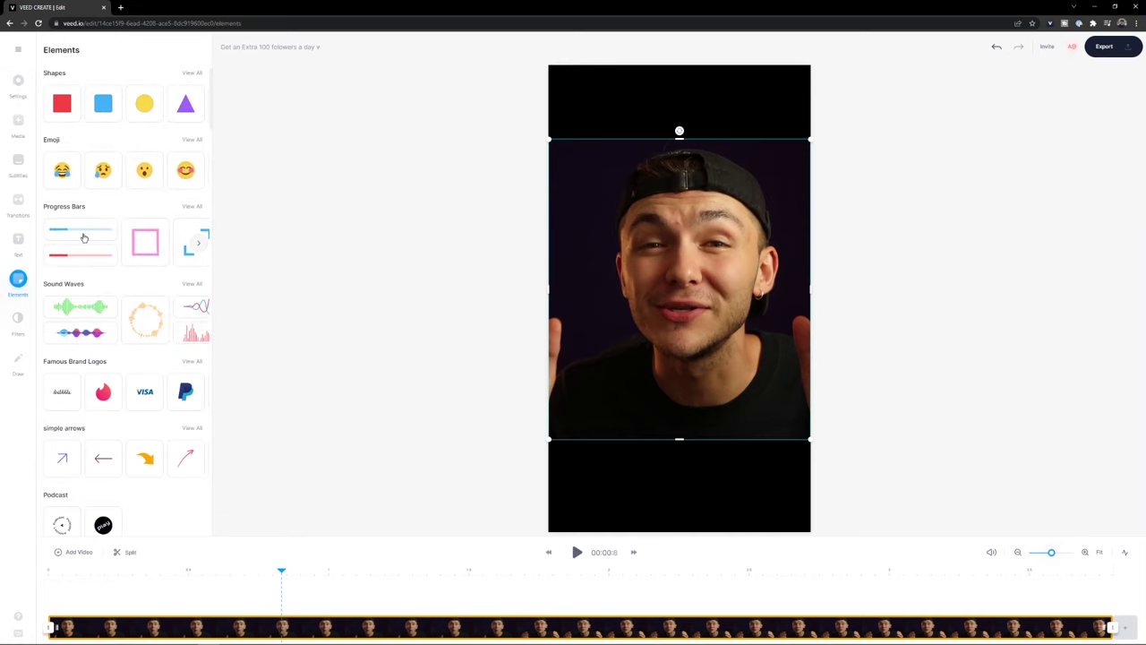
pyautogui.click(83, 237)
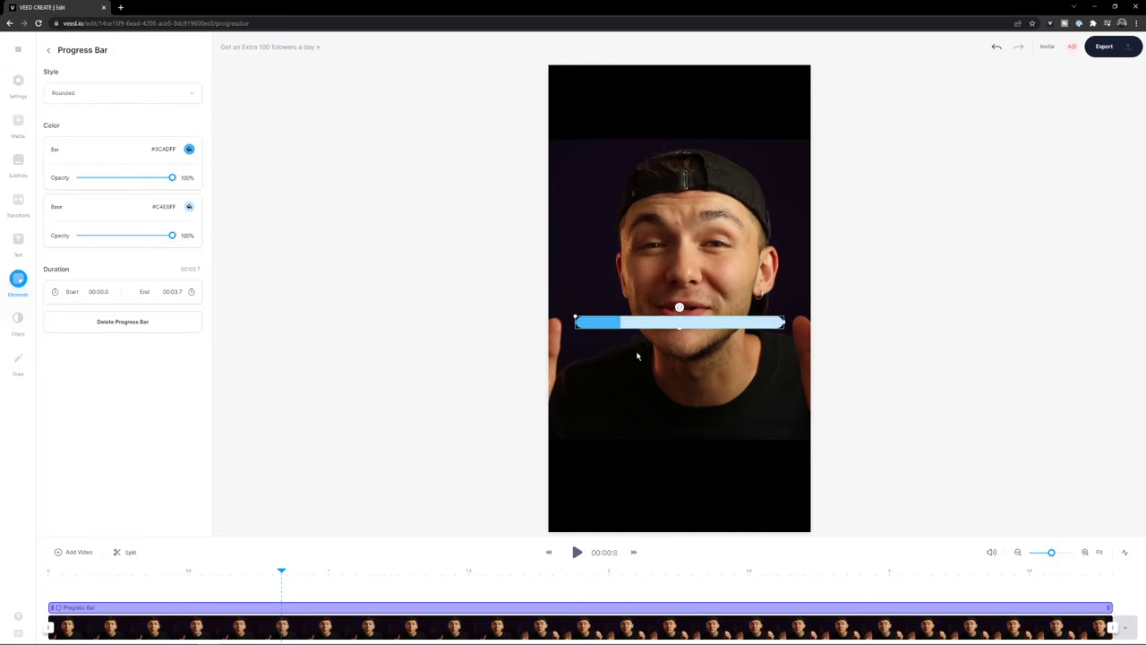
pyautogui.moveTo(638, 357); pyautogui.dragTo(617, 428)
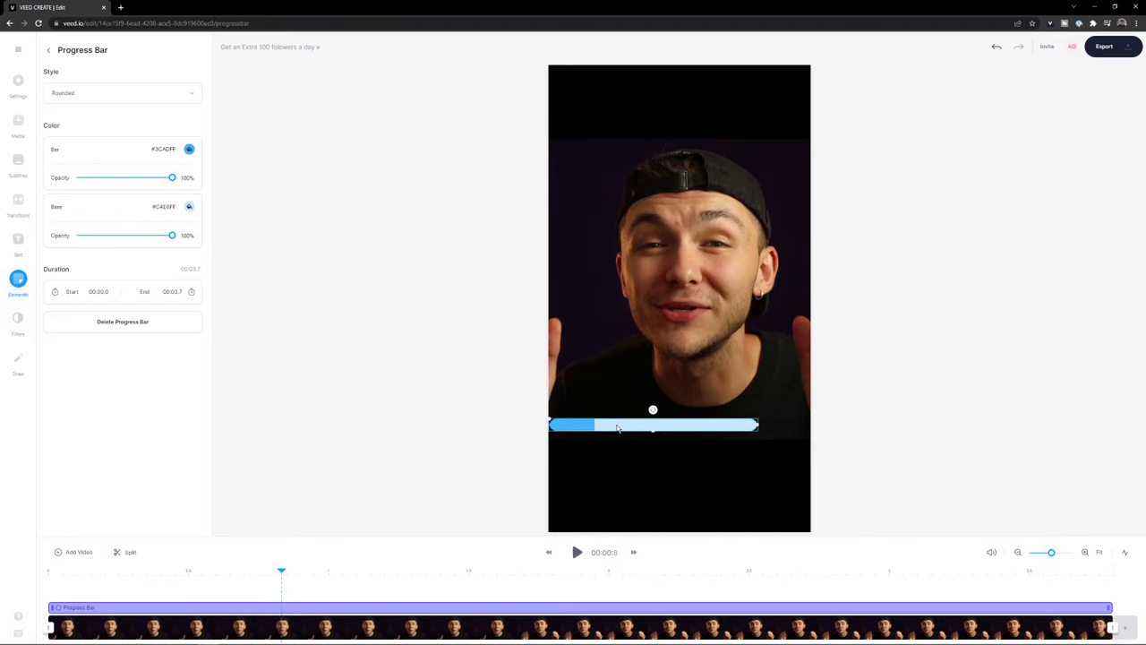
pyautogui.press('Delete')
pyautogui.click(89, 168)
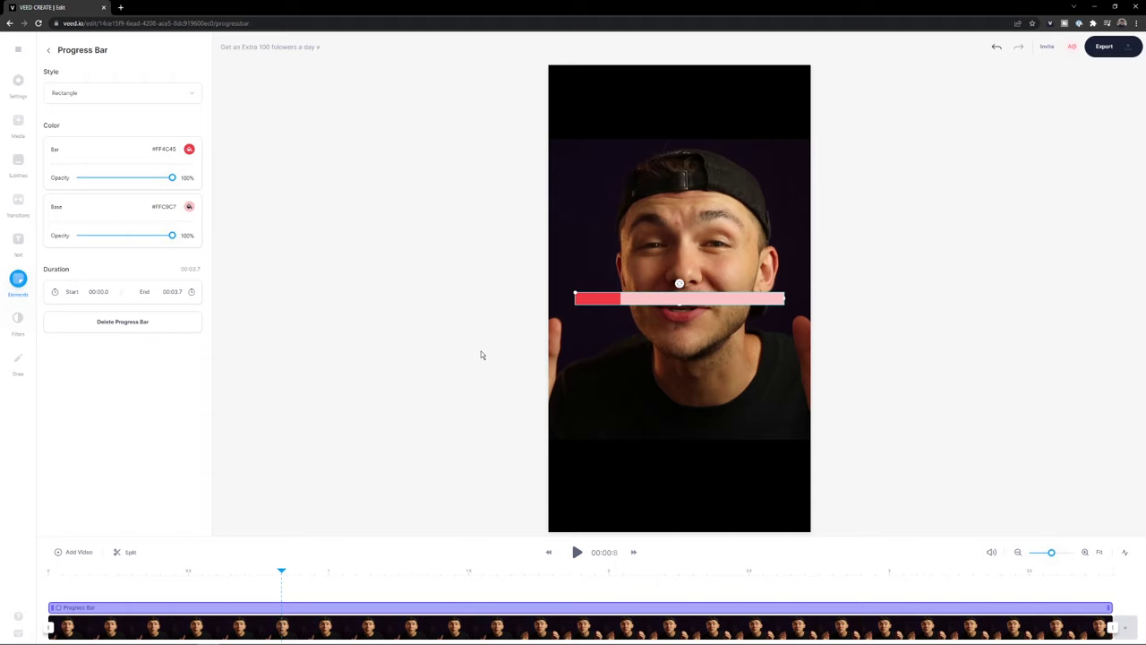
pyautogui.moveTo(583, 299); pyautogui.dragTo(811, 416)
pyautogui.moveTo(722, 423); pyautogui.dragTo(713, 435)
# Play from the start to watch the bar fill, aligning it with the video's bottom edge.
pyautogui.moveTo(106, 571); pyautogui.dragTo(47, 573)
pyautogui.click(578, 553)
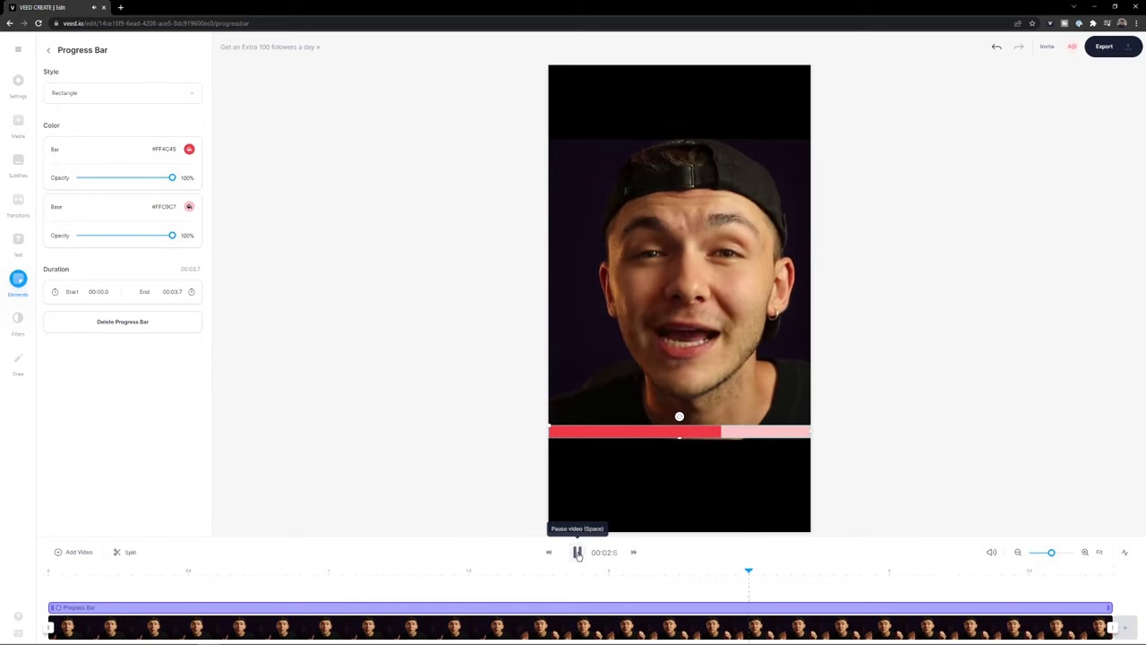
pyautogui.click(577, 552)
pyautogui.moveTo(711, 436); pyautogui.dragTo(713, 454)
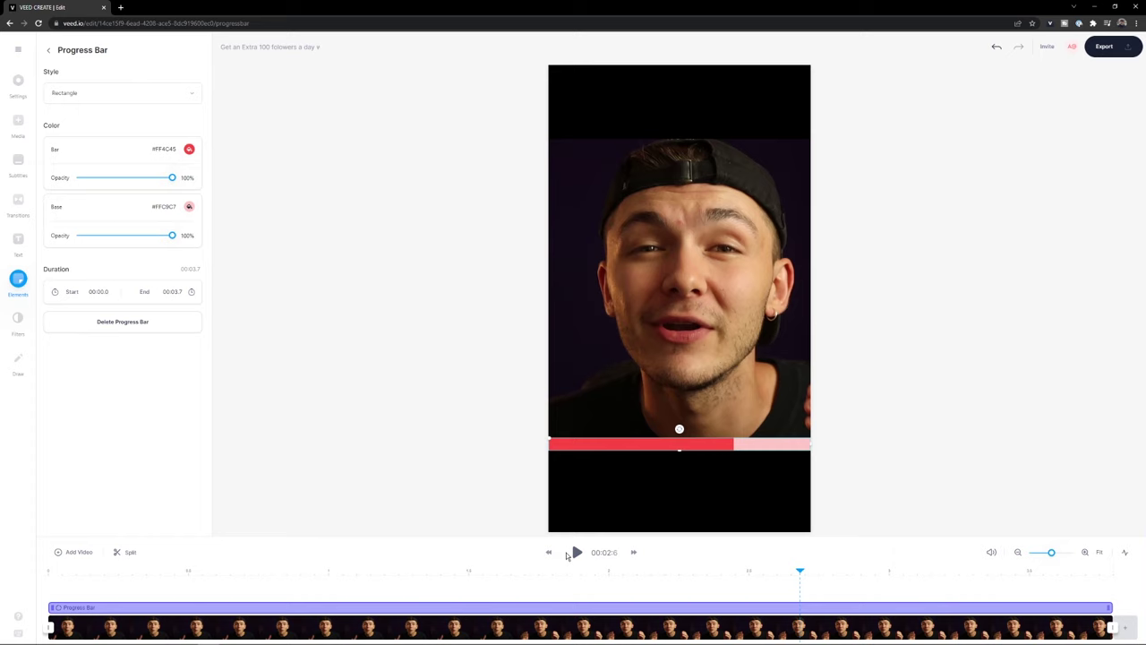
pyautogui.click(578, 552)
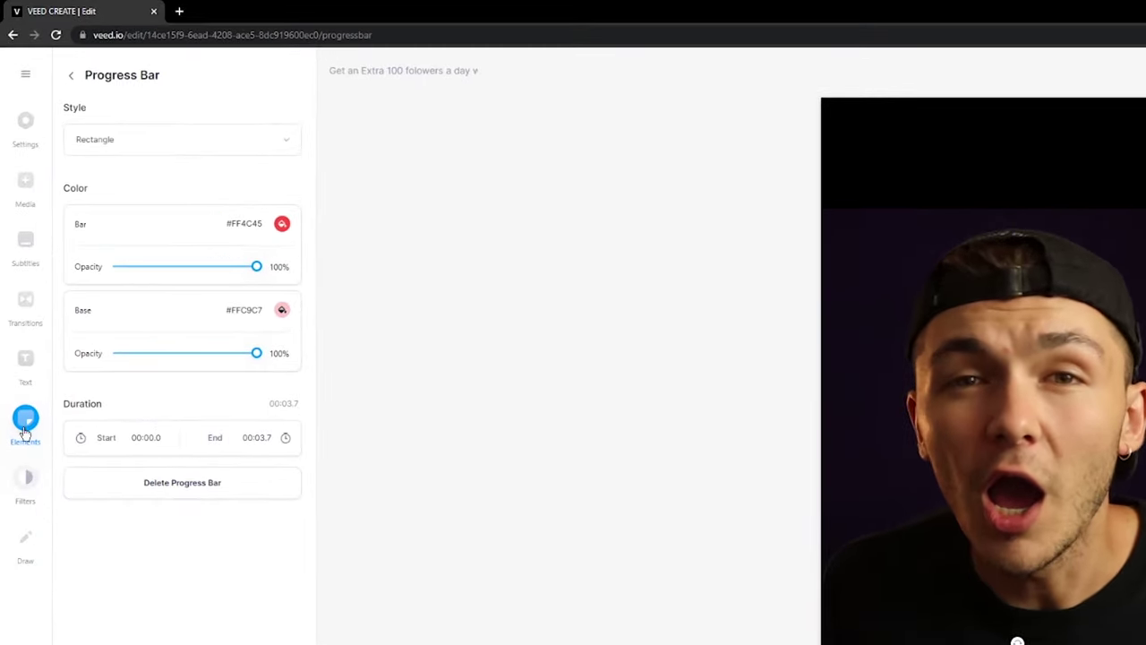
# Auto-generate subtitles, play them back, and jump the playhead to 00:01.5.
pyautogui.click(28, 263)
pyautogui.click(189, 181)
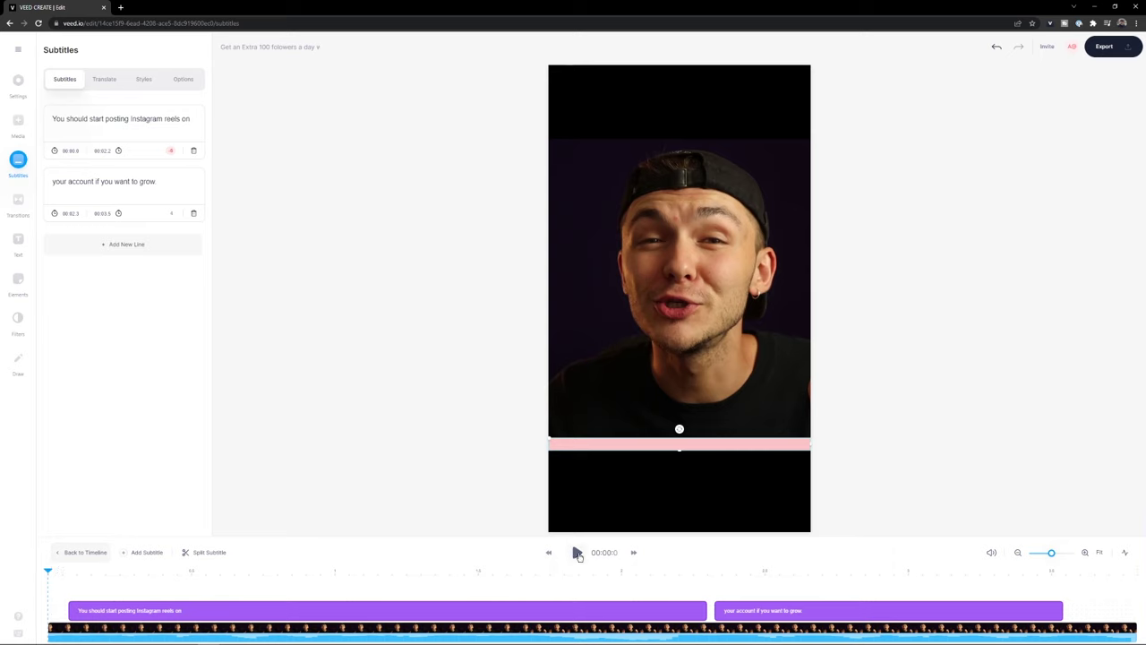
pyautogui.click(577, 553)
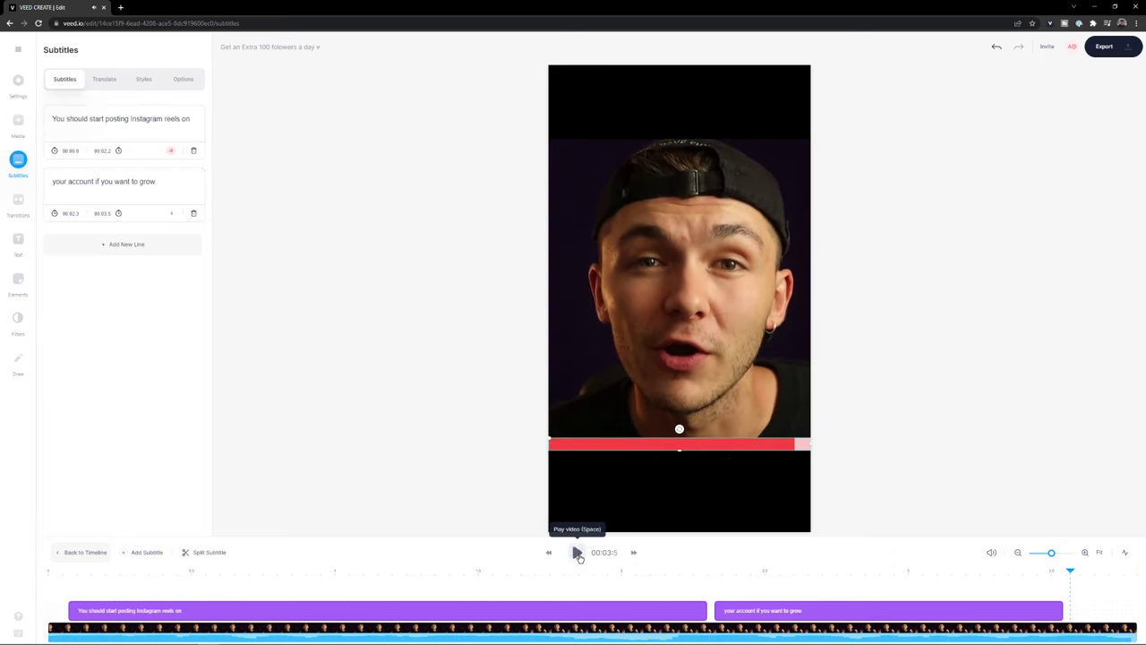
pyautogui.click(504, 577)
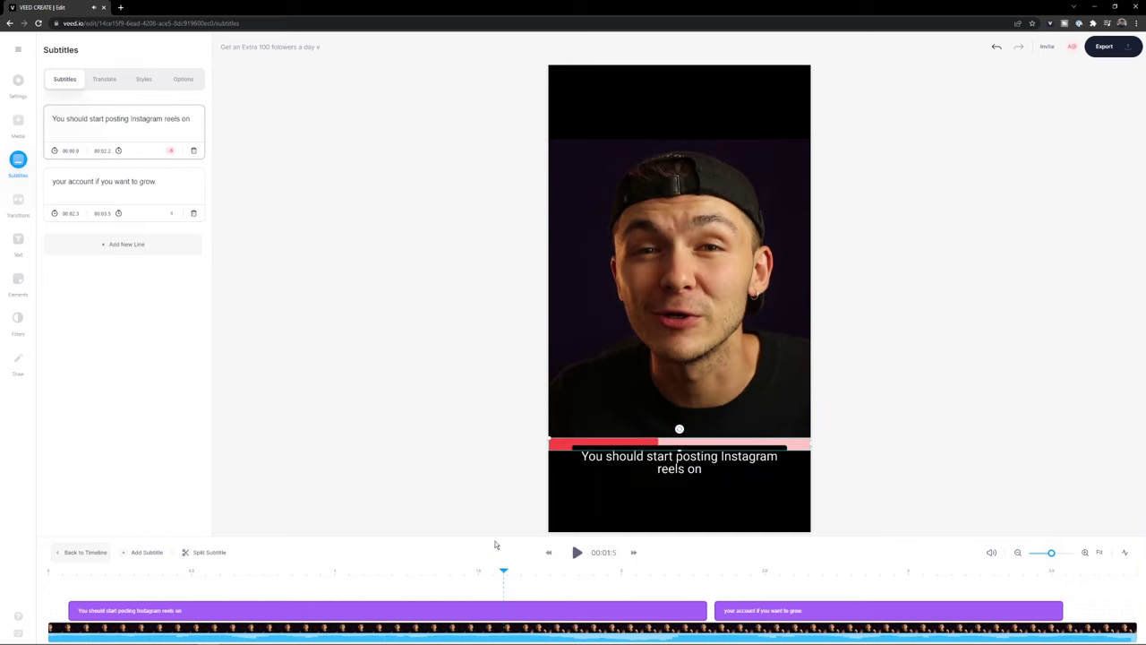
# Drag the first subtitle down slightly, below the progress bar.
pyautogui.moveTo(680, 469); pyautogui.dragTo(682, 489)
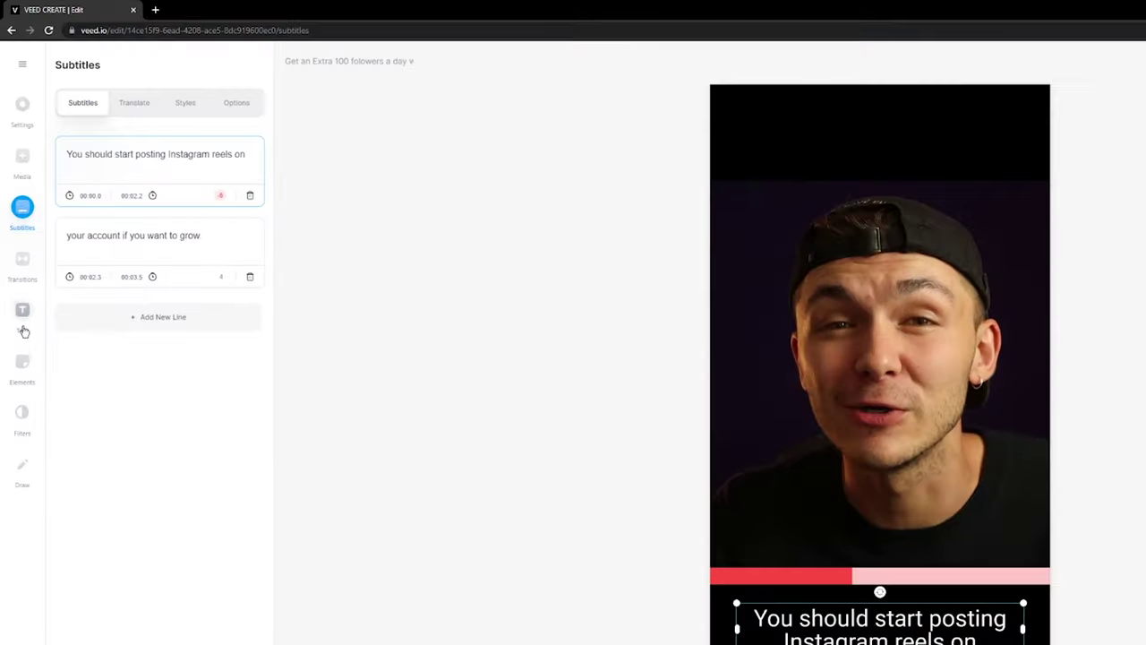
# Add a white headline title 'DO THIS TO GROW ON INSTAGRAM', moved to the top and enlarged.
pyautogui.click(18, 242)
pyautogui.click(105, 80)
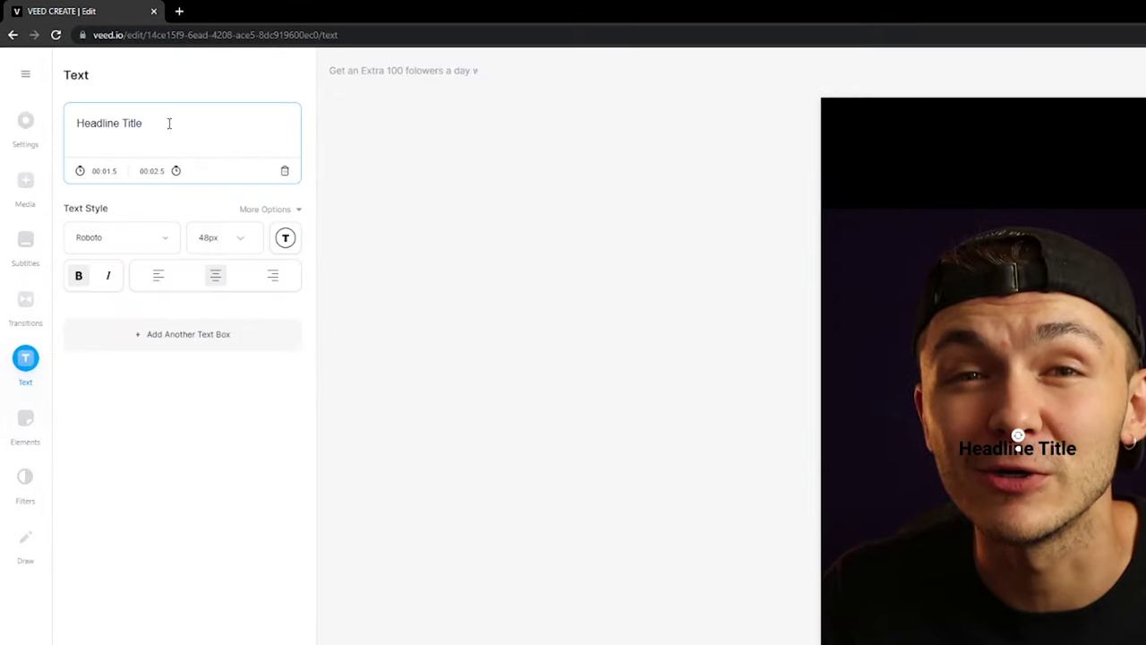
pyautogui.moveTo(169, 123); pyautogui.dragTo(11, 128)
pyautogui.write('DO THIS TO GR')
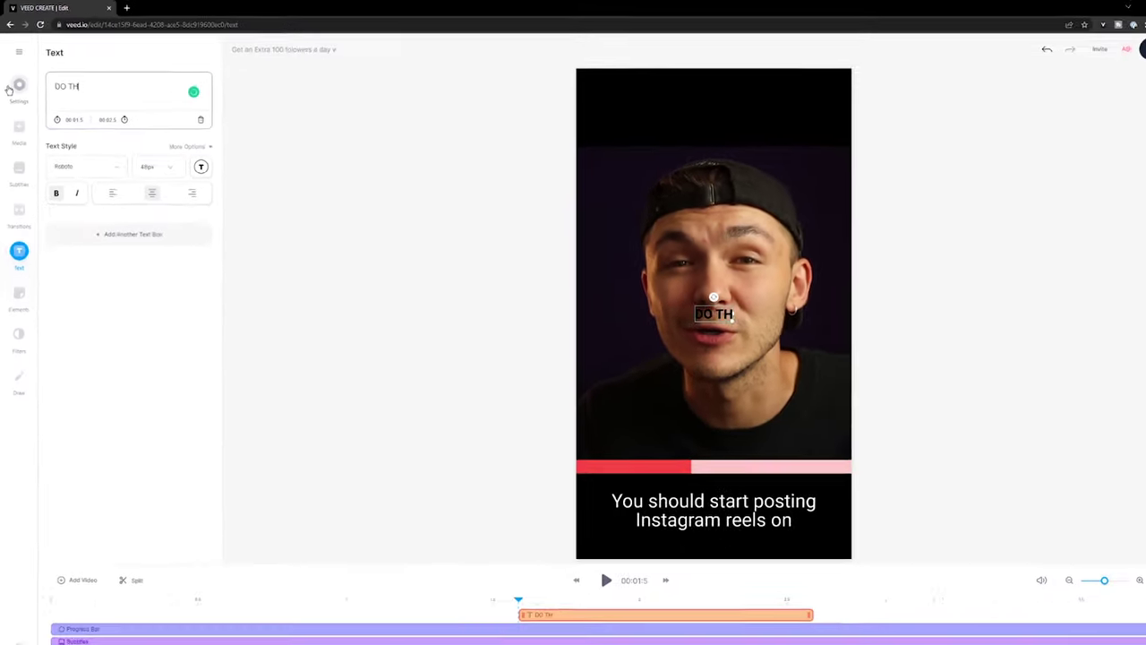
pyautogui.write('OW ON INSATGRAM')
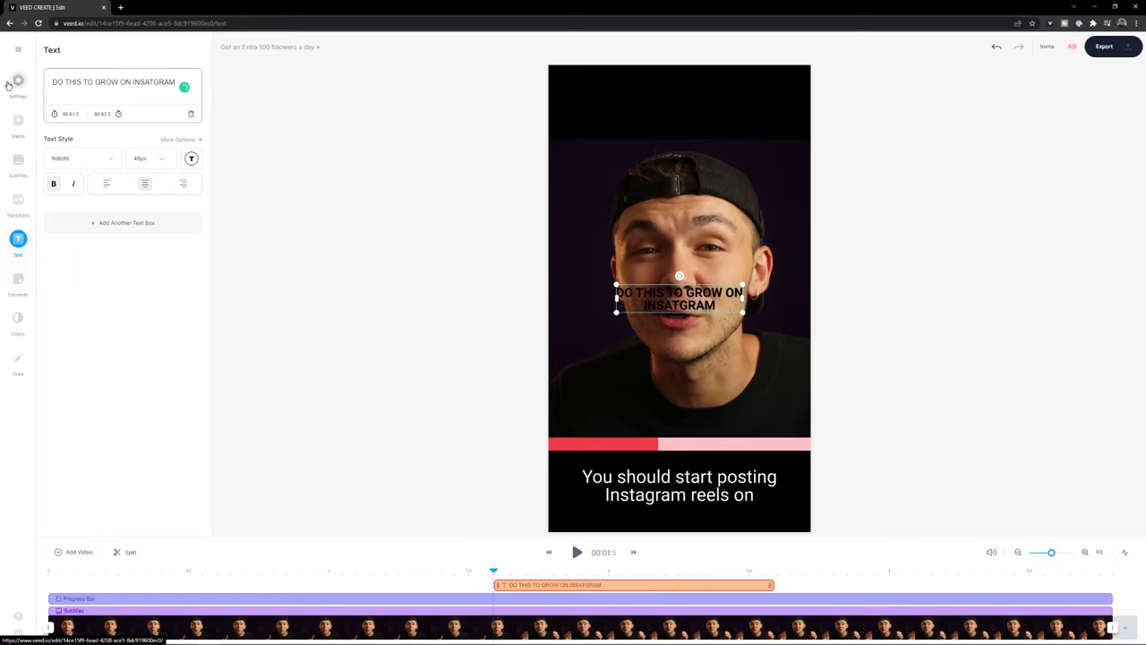
pyautogui.click(190, 158)
pyautogui.click(168, 260)
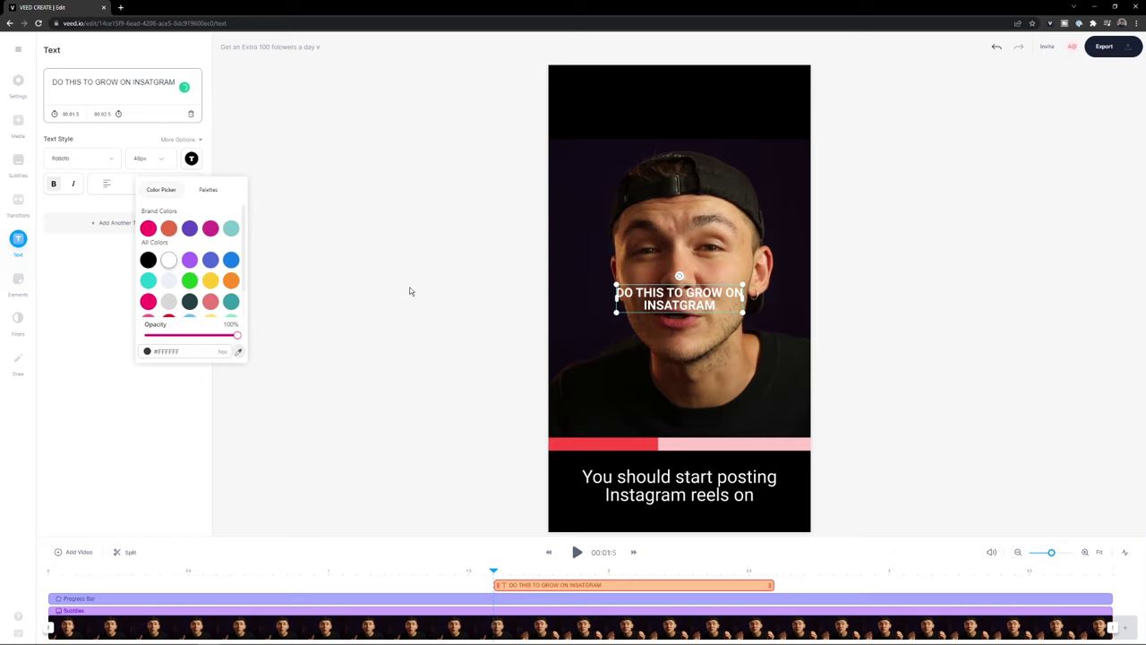
pyautogui.moveTo(655, 303); pyautogui.dragTo(598, 94)
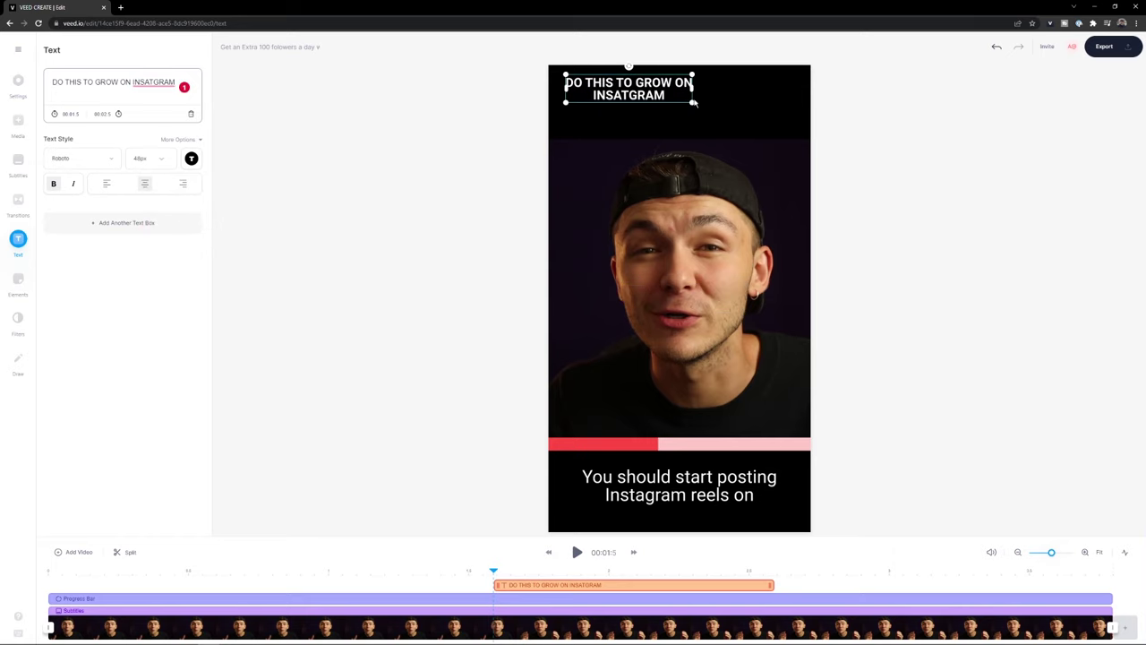
pyautogui.moveTo(690, 112); pyautogui.dragTo(812, 130)
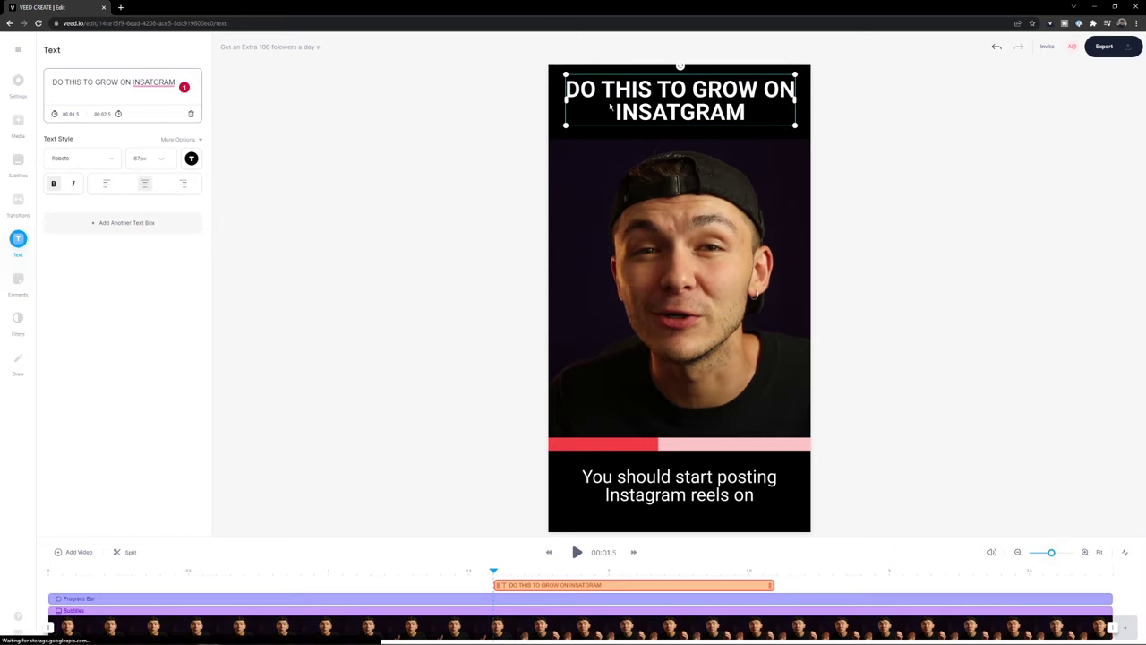
# Break the title onto two lines before ON and correct INSATGRAM to INSTAGRAM.
pyautogui.click(123, 82)
pyautogui.press('Return')
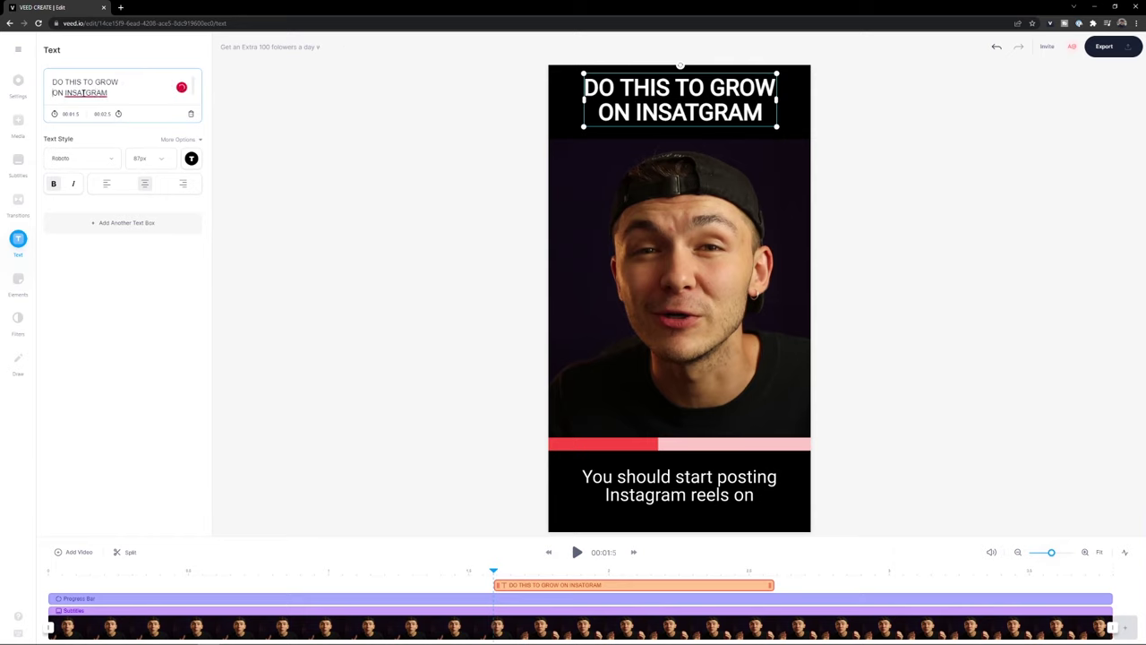
pyautogui.rightClick(83, 92)
pyautogui.click(82, 105)
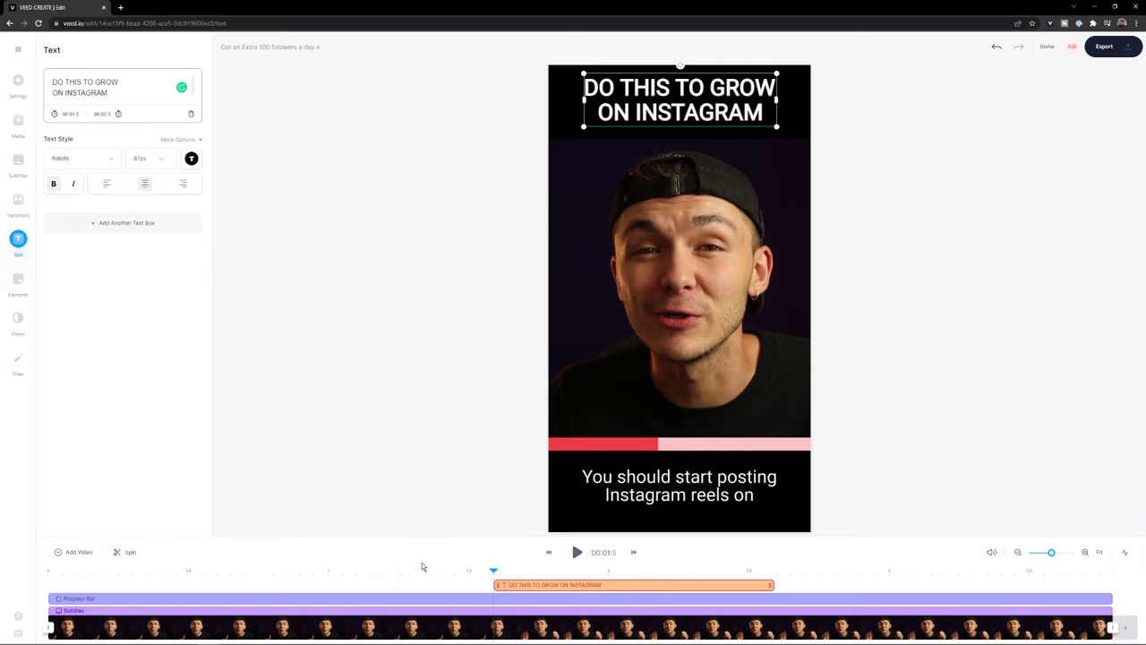
# Stretch the title to run from 00:00.0 to the video's end, then preview it.
pyautogui.moveTo(422, 563); pyautogui.dragTo(313, 574)
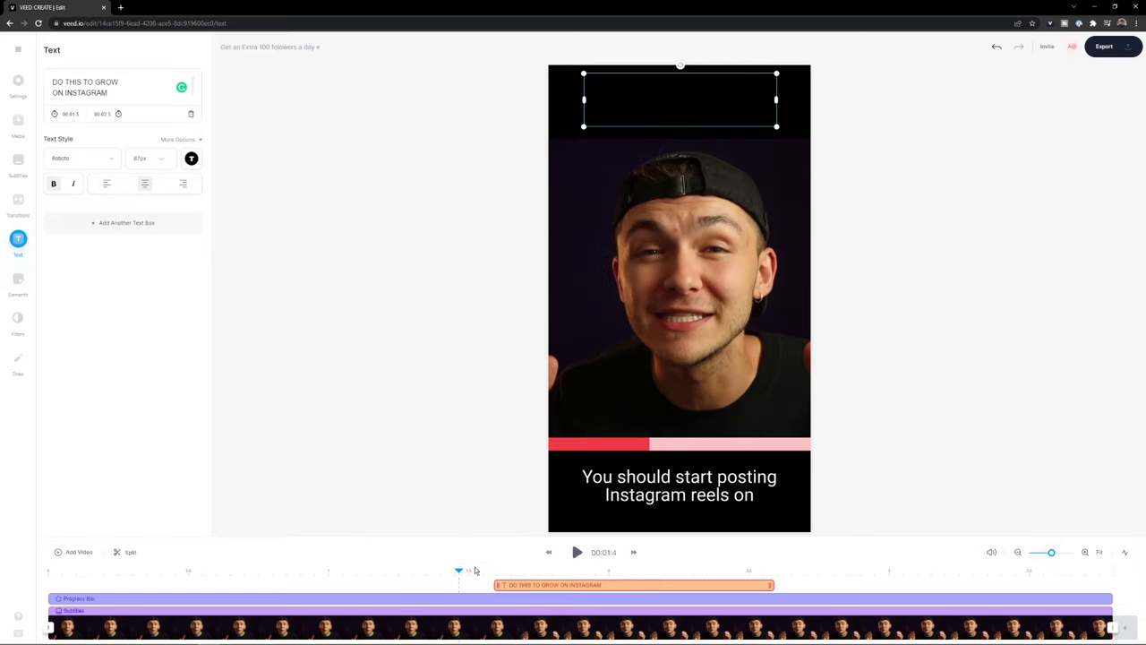
pyautogui.moveTo(476, 571); pyautogui.dragTo(396, 571)
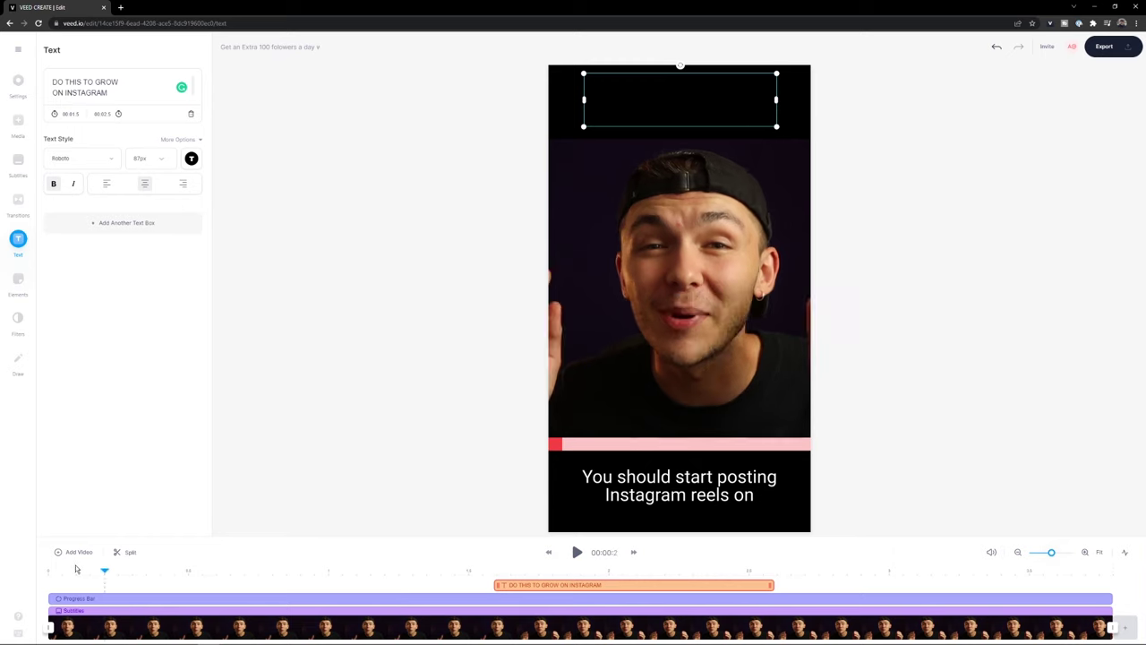
pyautogui.moveTo(395, 569); pyautogui.dragTo(47, 570)
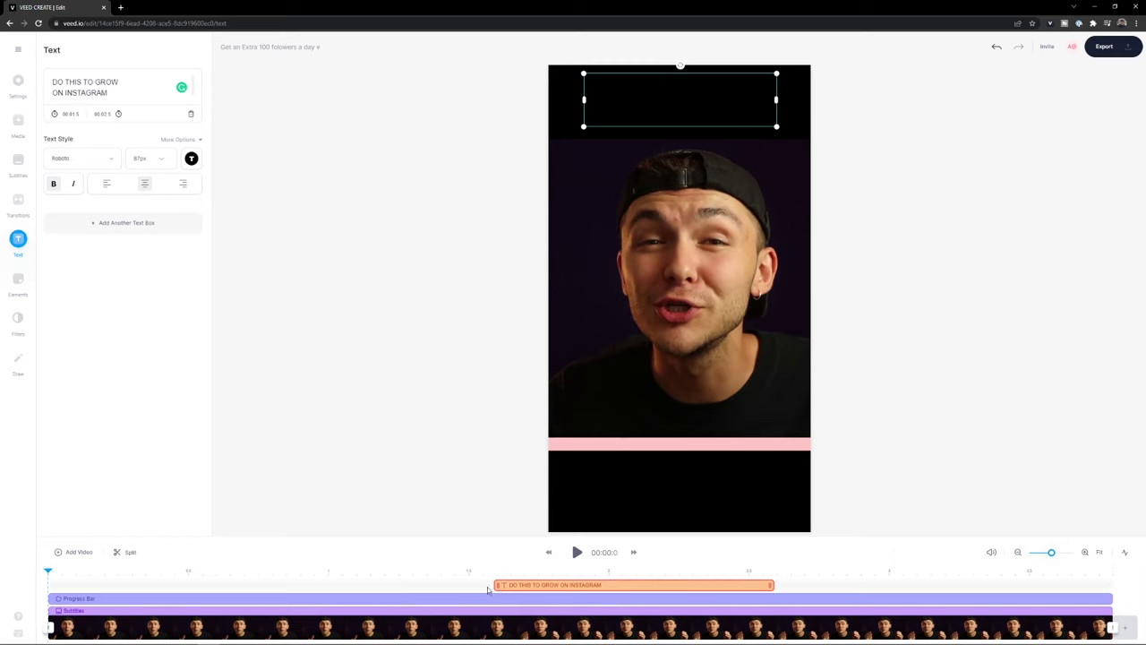
pyautogui.moveTo(499, 586); pyautogui.dragTo(126, 585)
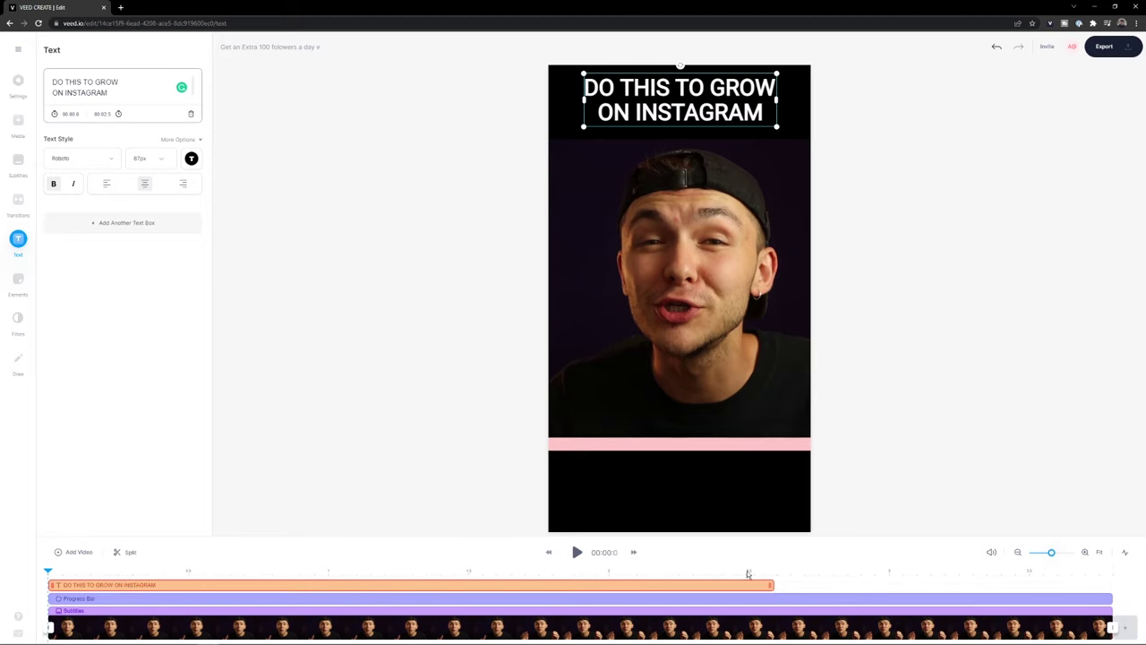
pyautogui.moveTo(773, 585); pyautogui.dragTo(1107, 583)
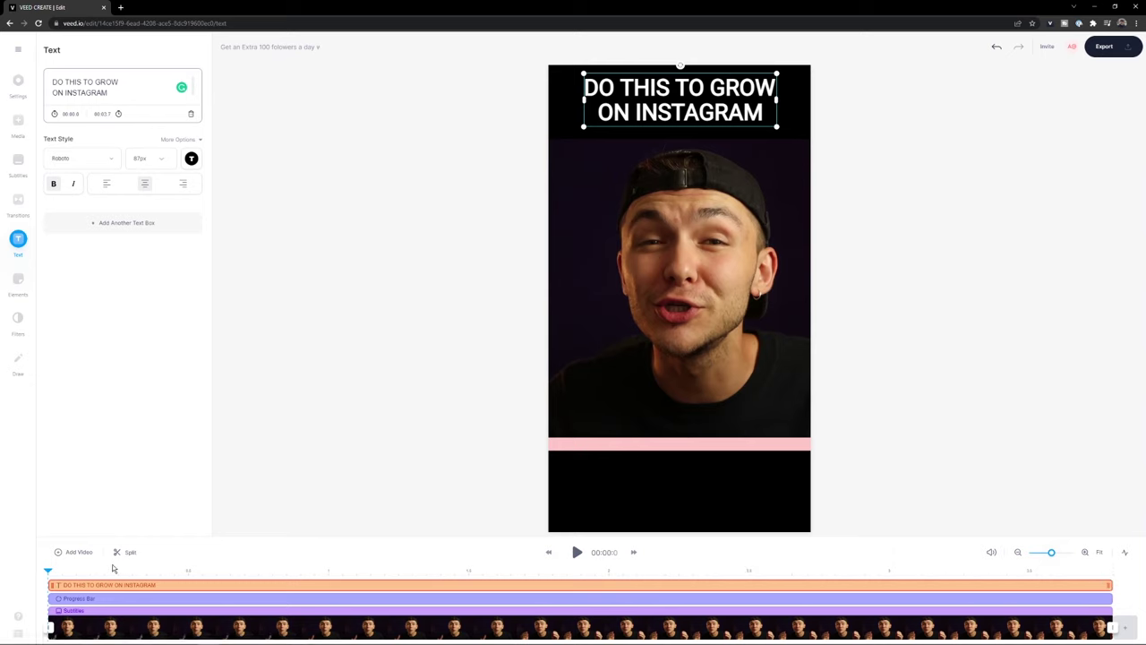
pyautogui.click(580, 554)
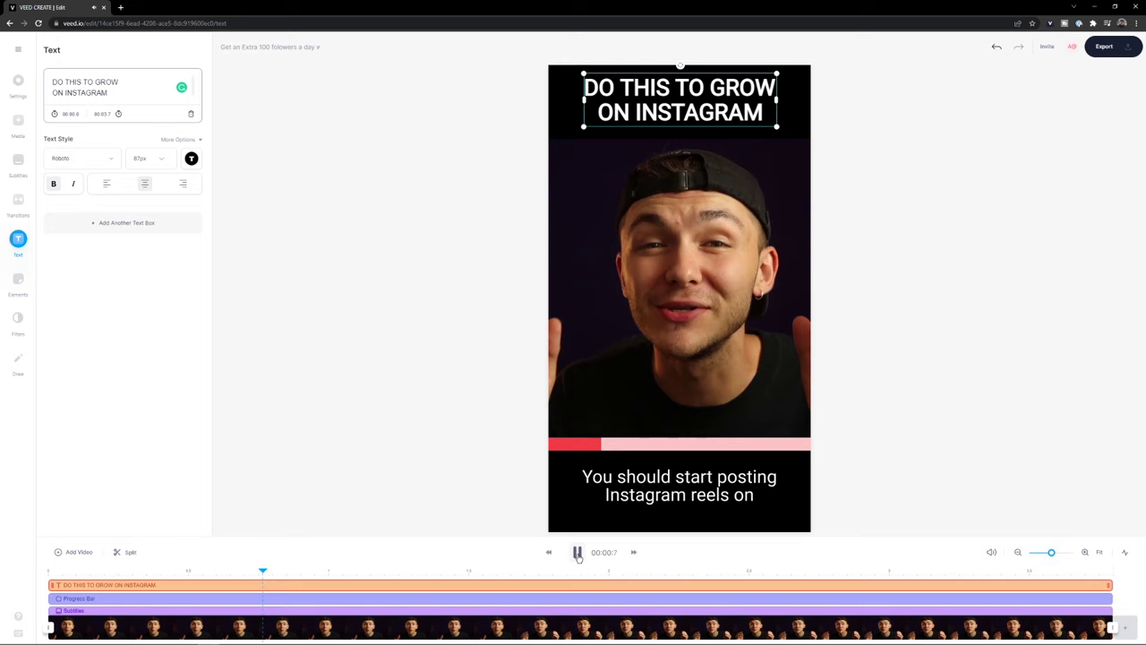
pyautogui.click(424, 418)
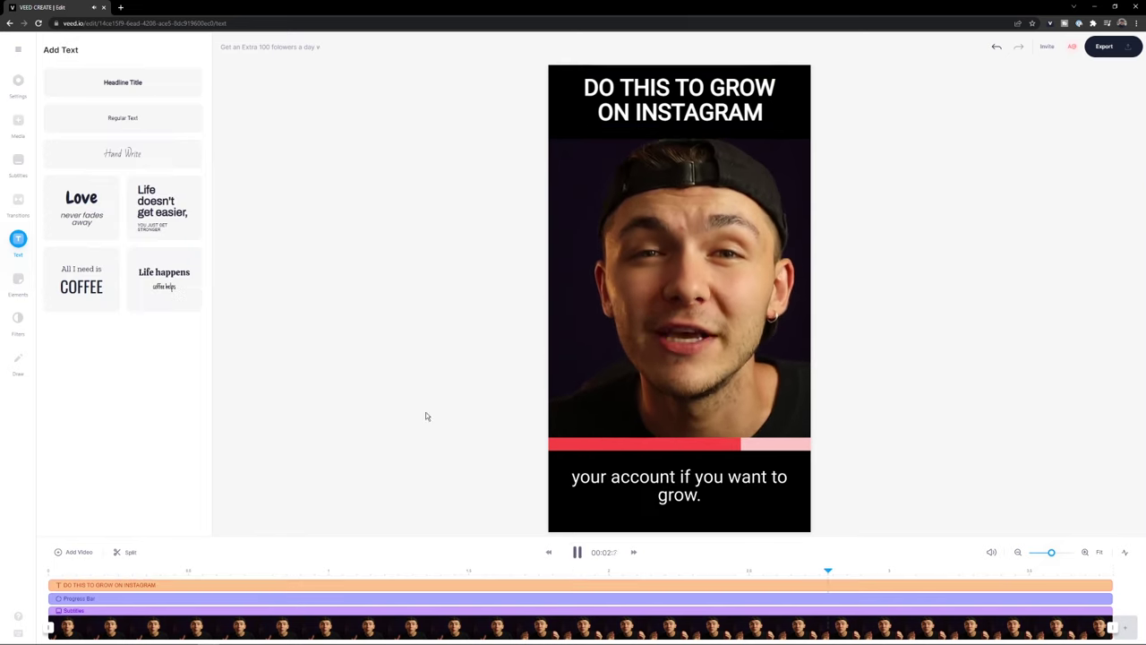
pyautogui.click(576, 553)
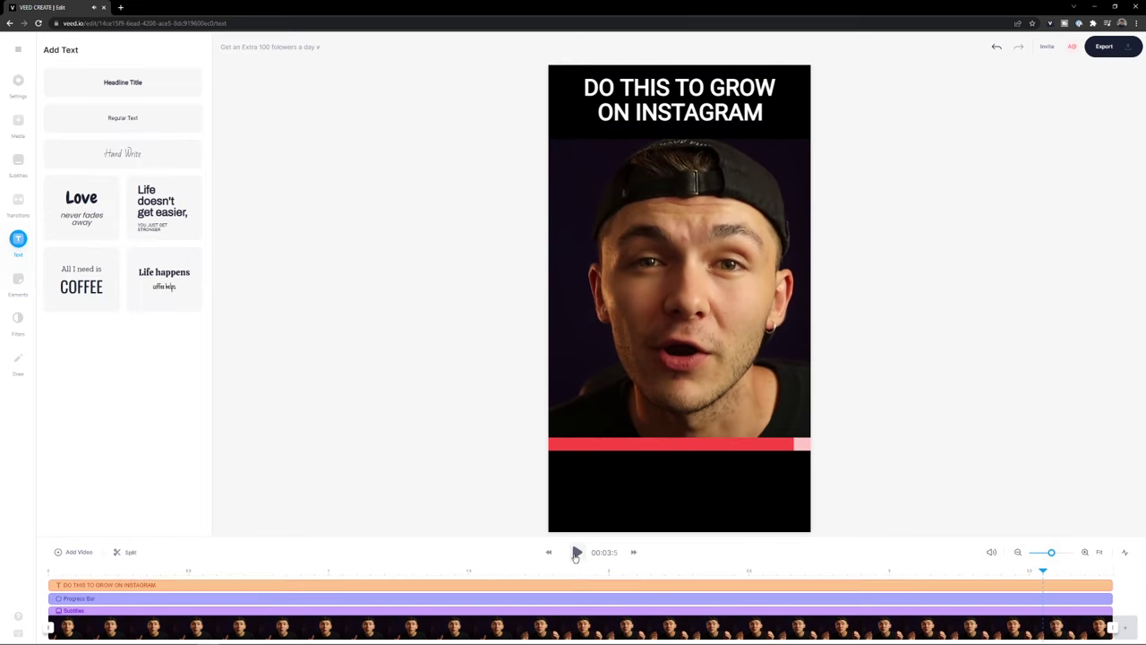
# Set the project background colour to pink #F65D94.
pyautogui.click(522, 568)
pyautogui.click(584, 446)
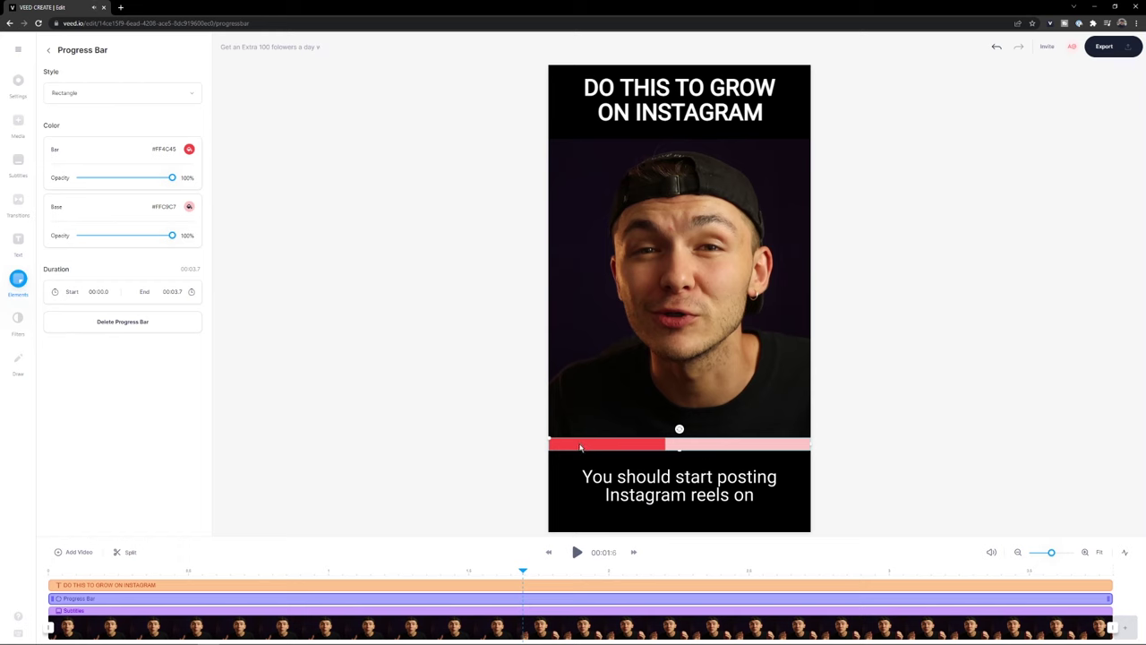
pyautogui.click(561, 99)
pyautogui.click(19, 87)
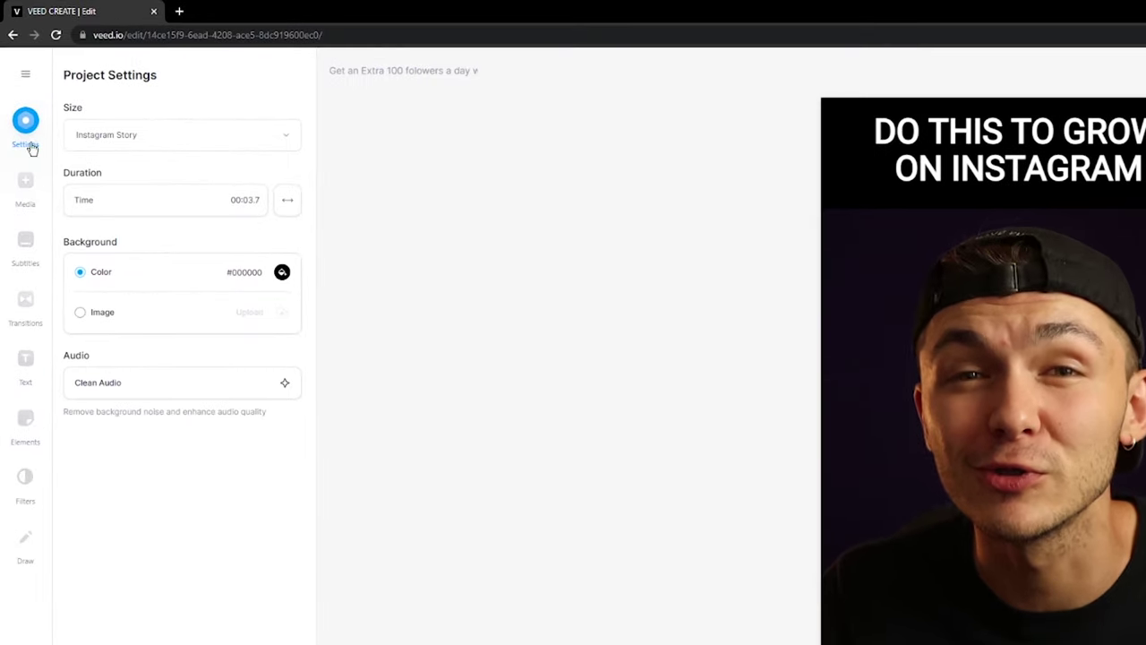
pyautogui.click(281, 272)
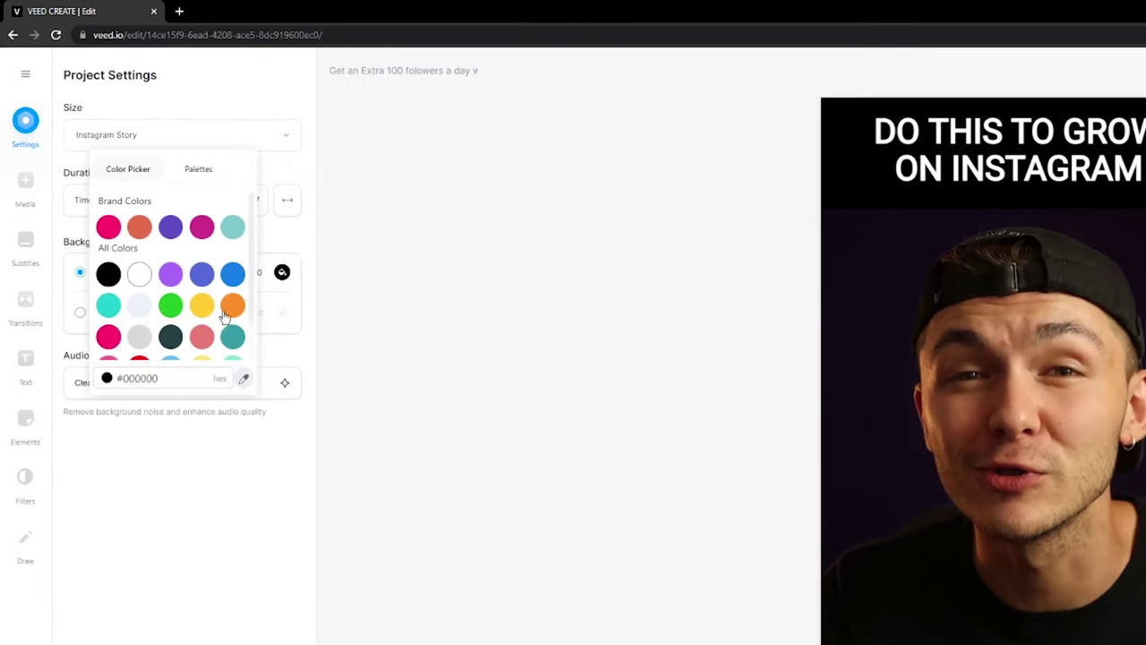
pyautogui.scroll(-2, 130, 337)
pyautogui.click(114, 317)
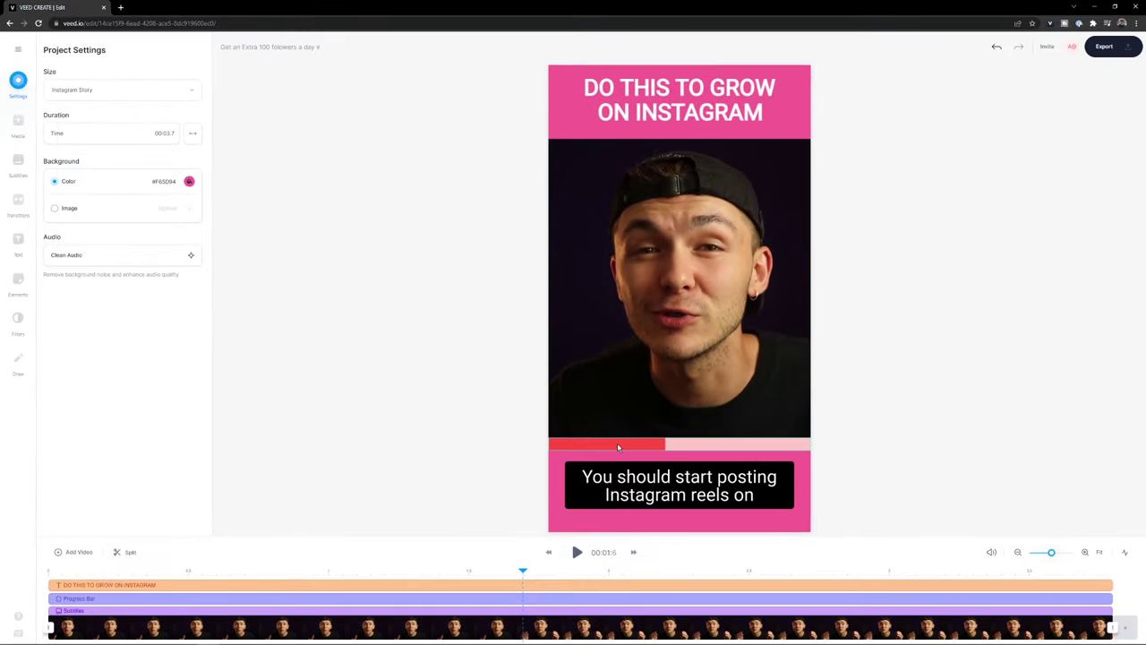
# Change the progress bar's fill colour to pink.
pyautogui.click(617, 443)
pyautogui.click(189, 149)
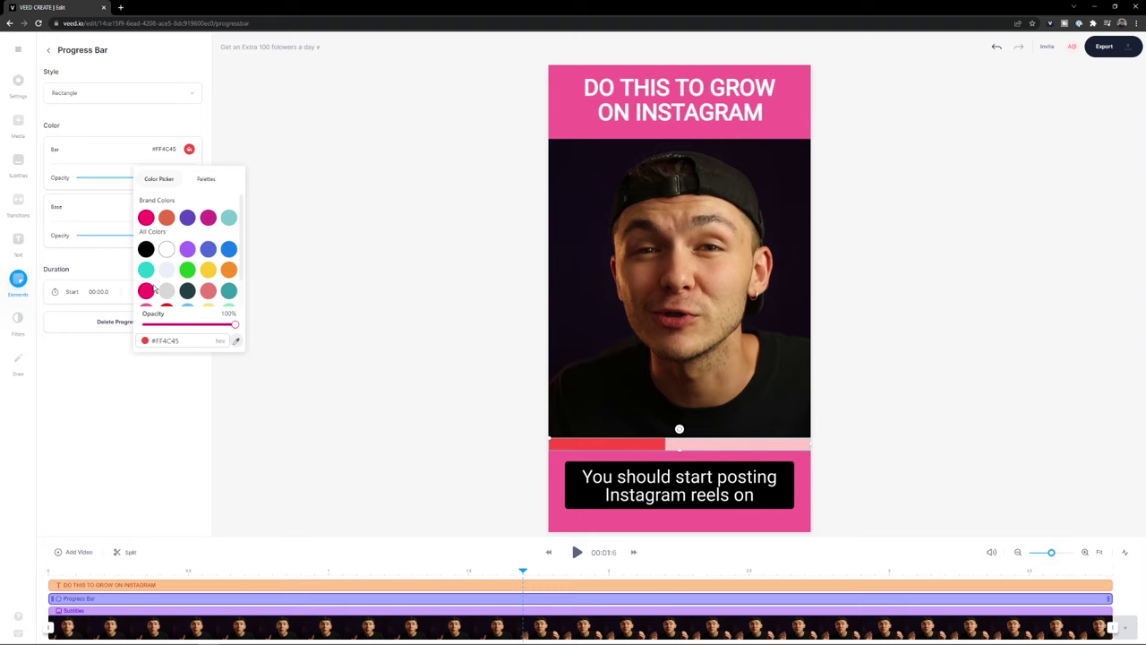
pyautogui.click(147, 291)
pyautogui.click(301, 220)
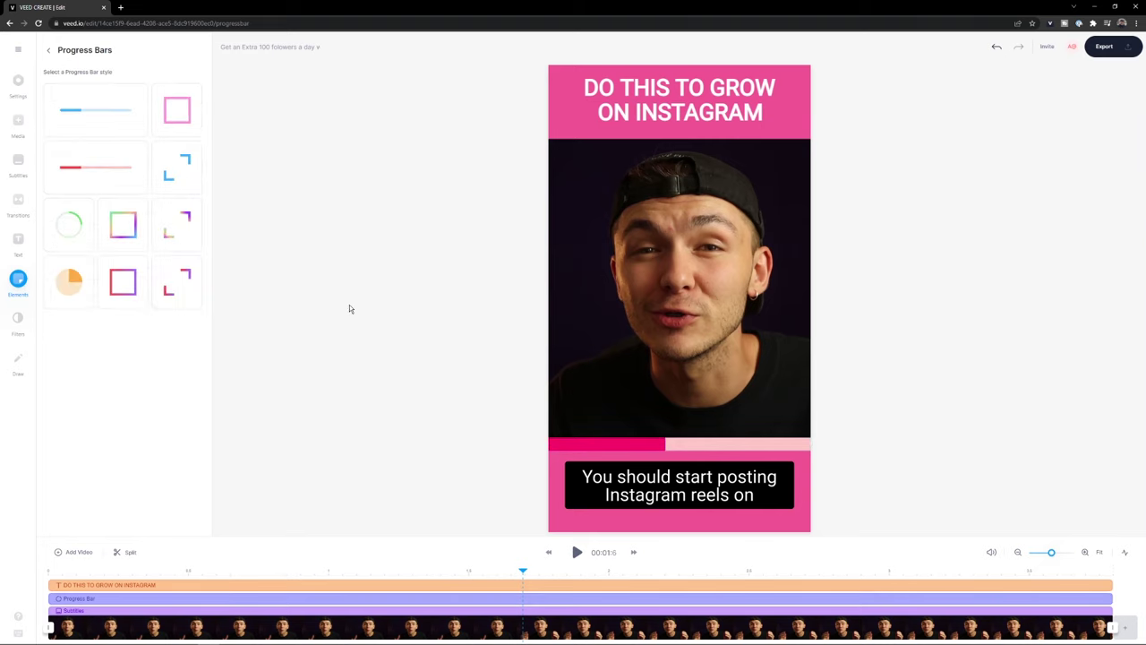
# Style the subtitles with the drop-shadow look and no background, after trying yellow-outline and black-box styles.
pyautogui.click(570, 476)
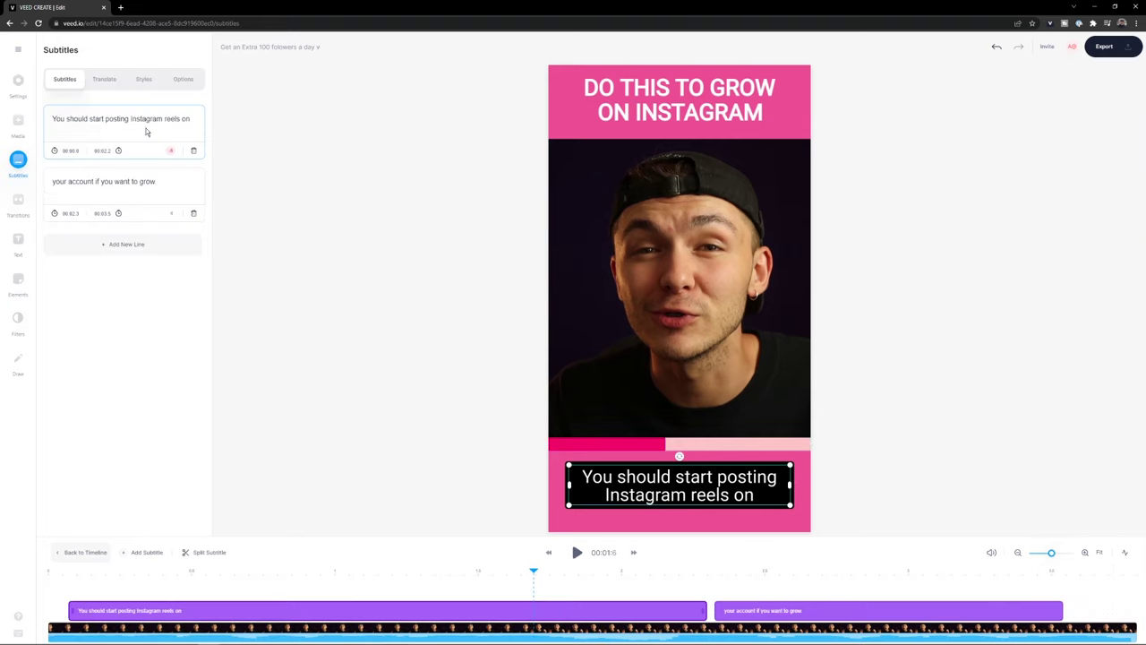
pyautogui.click(141, 80)
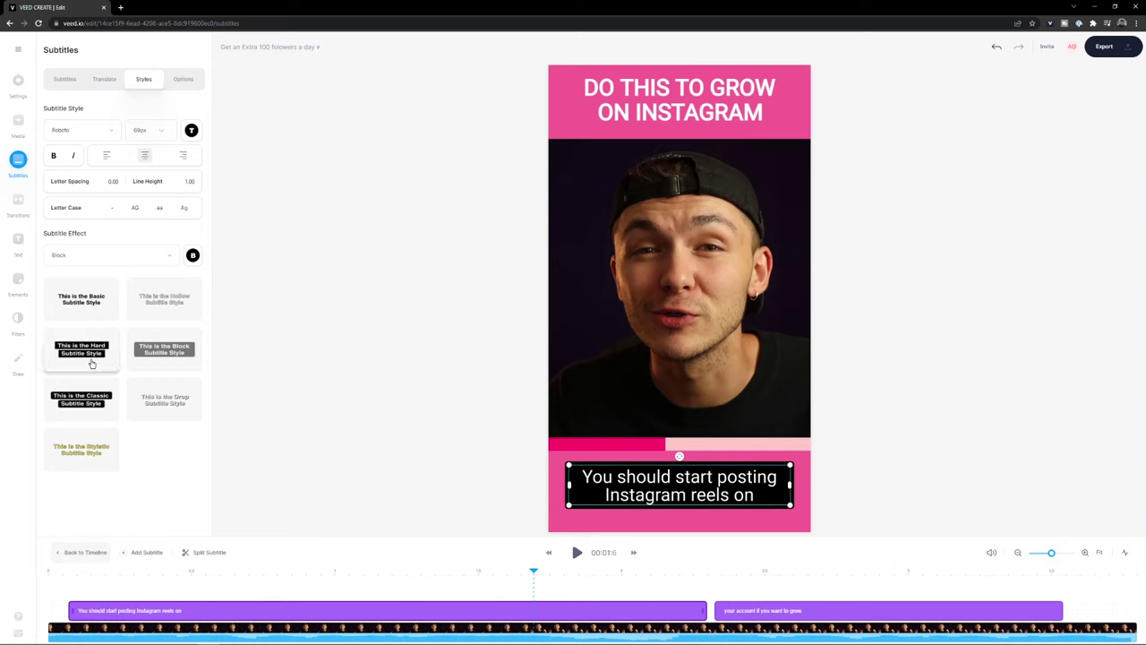
pyautogui.click(86, 434)
pyautogui.click(86, 406)
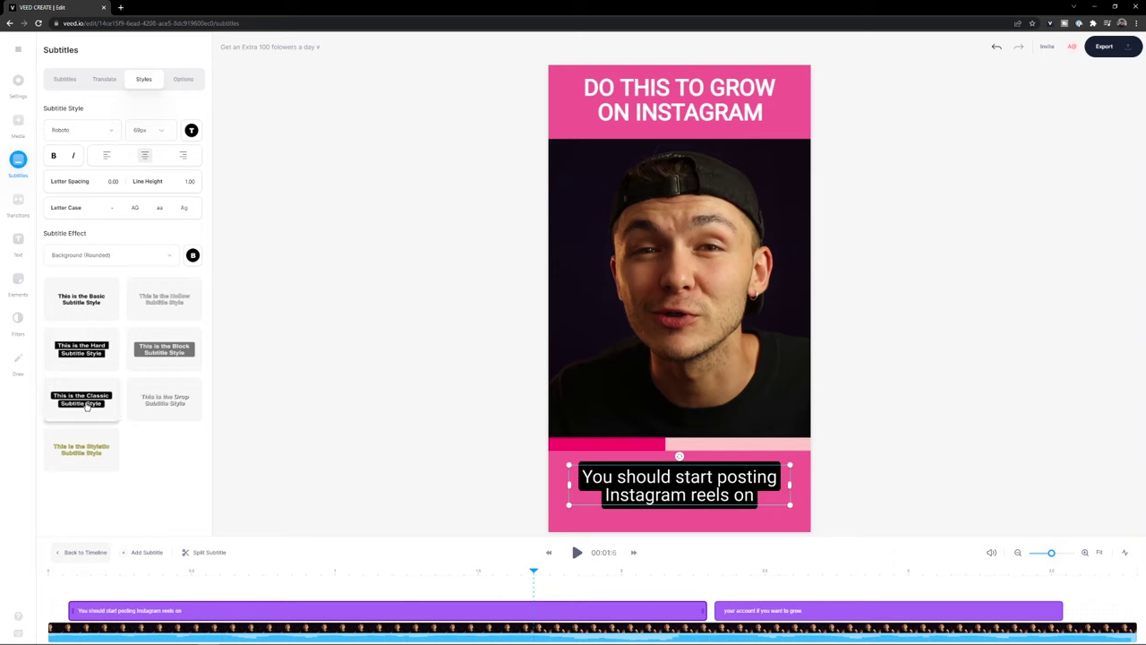
pyautogui.click(145, 400)
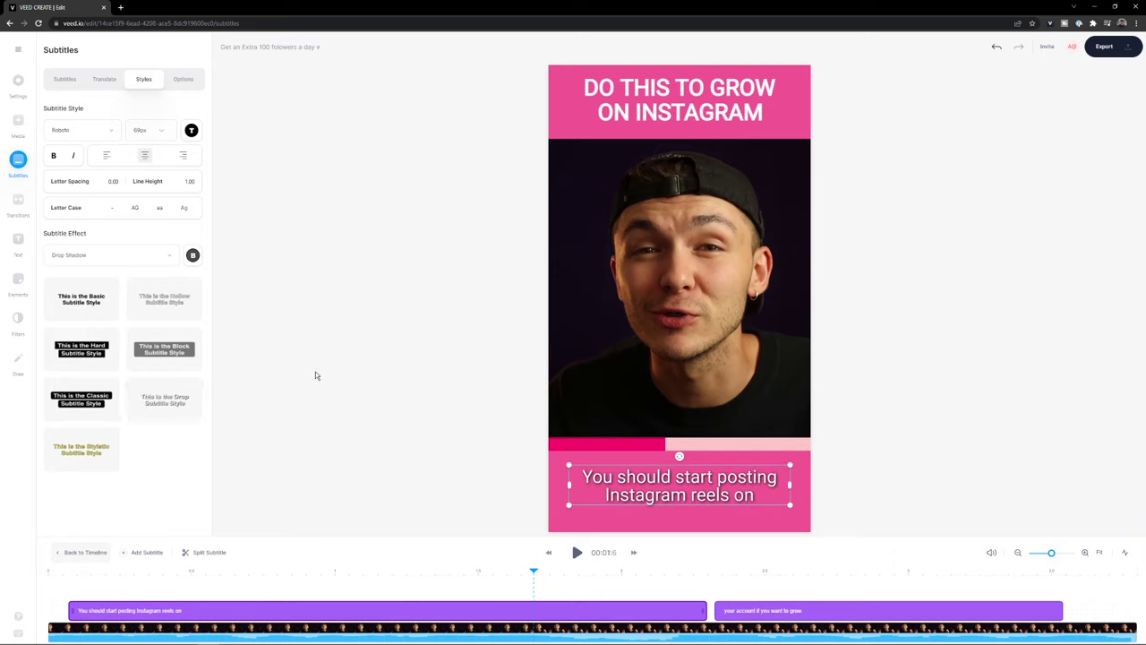
# Give the DO THIS TO GROW ON INSTAGRAM title a Drop Shadow effect and replay from the start.
pyautogui.click(680, 98)
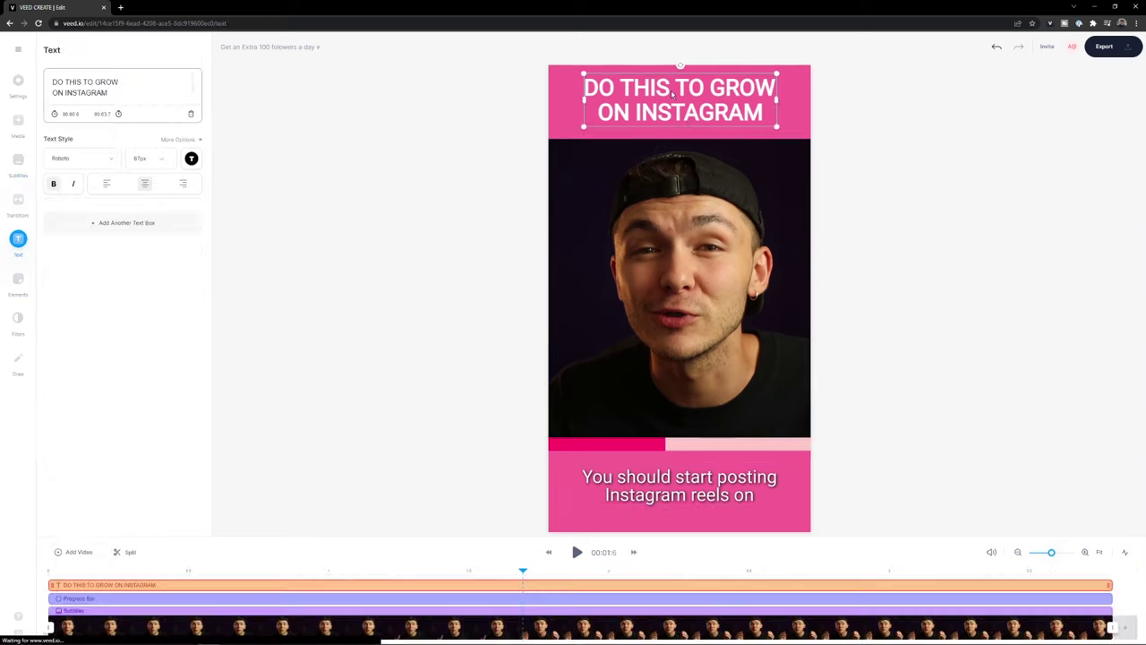
pyautogui.click(183, 140)
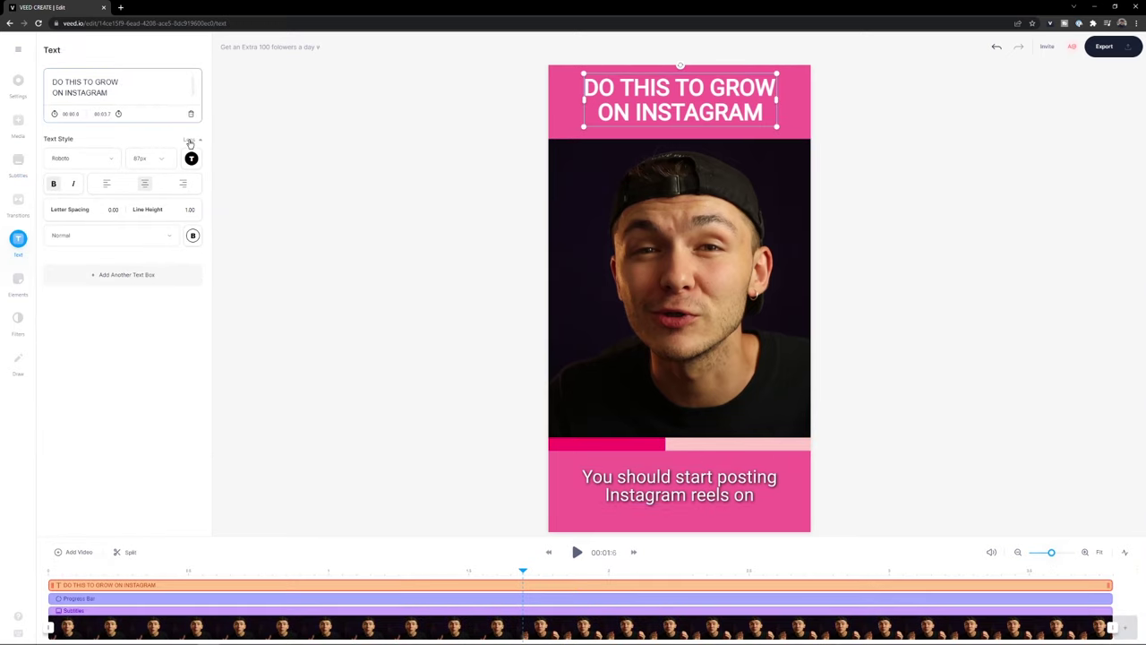
pyautogui.click(138, 239)
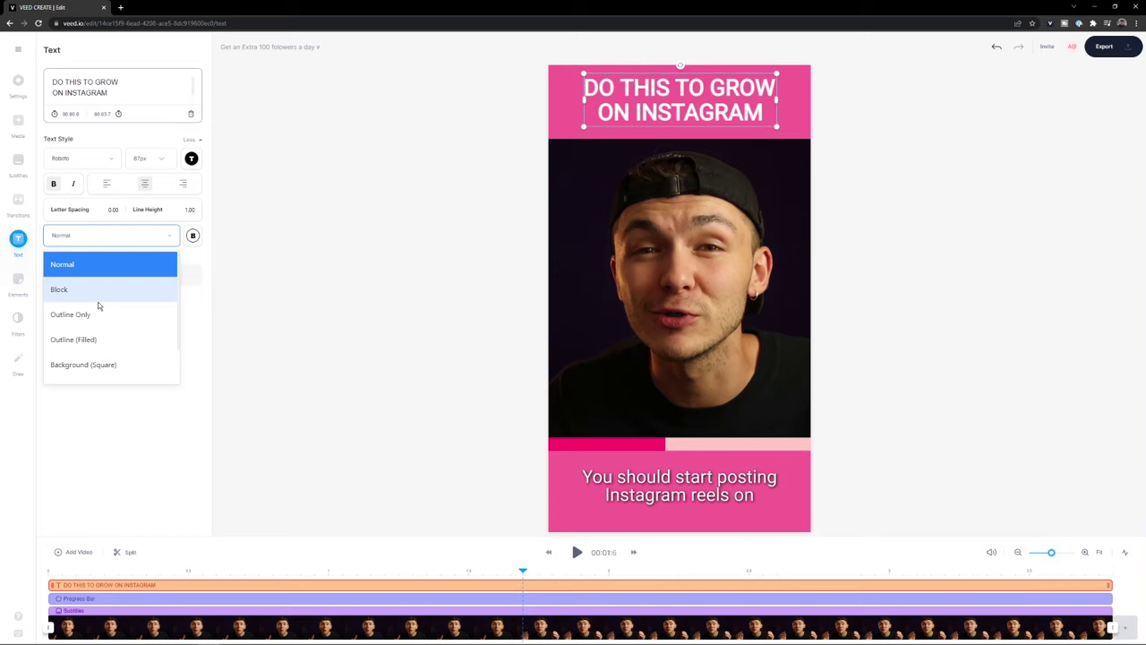
pyautogui.scroll(-1, 94, 367)
pyautogui.click(95, 370)
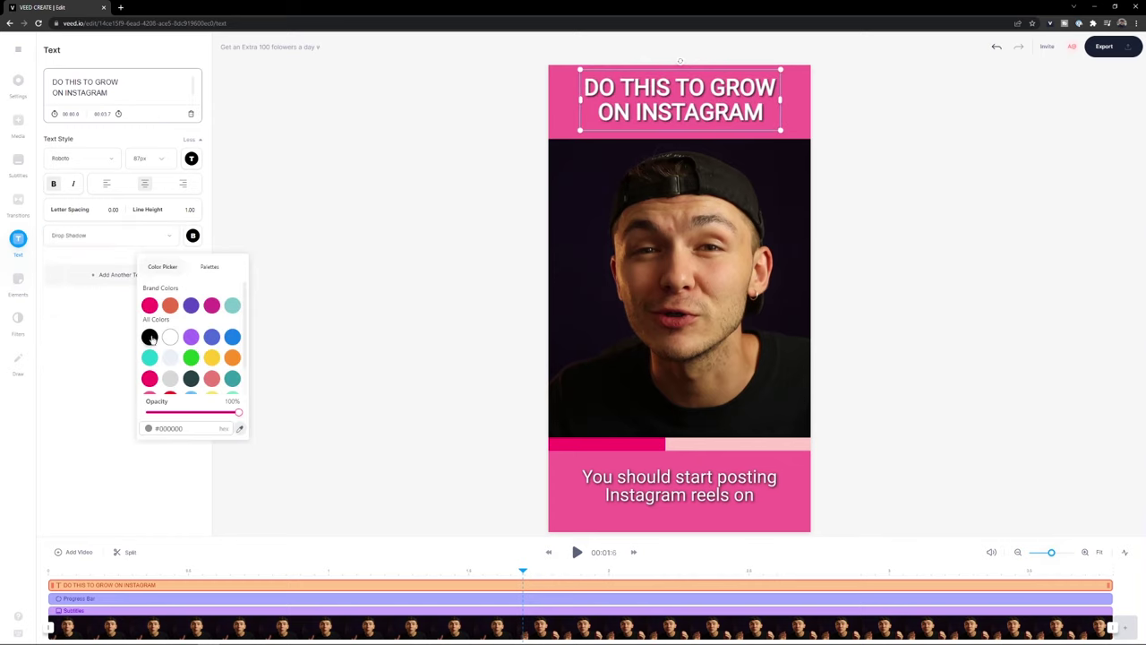
pyautogui.click(302, 170)
pyautogui.click(202, 569)
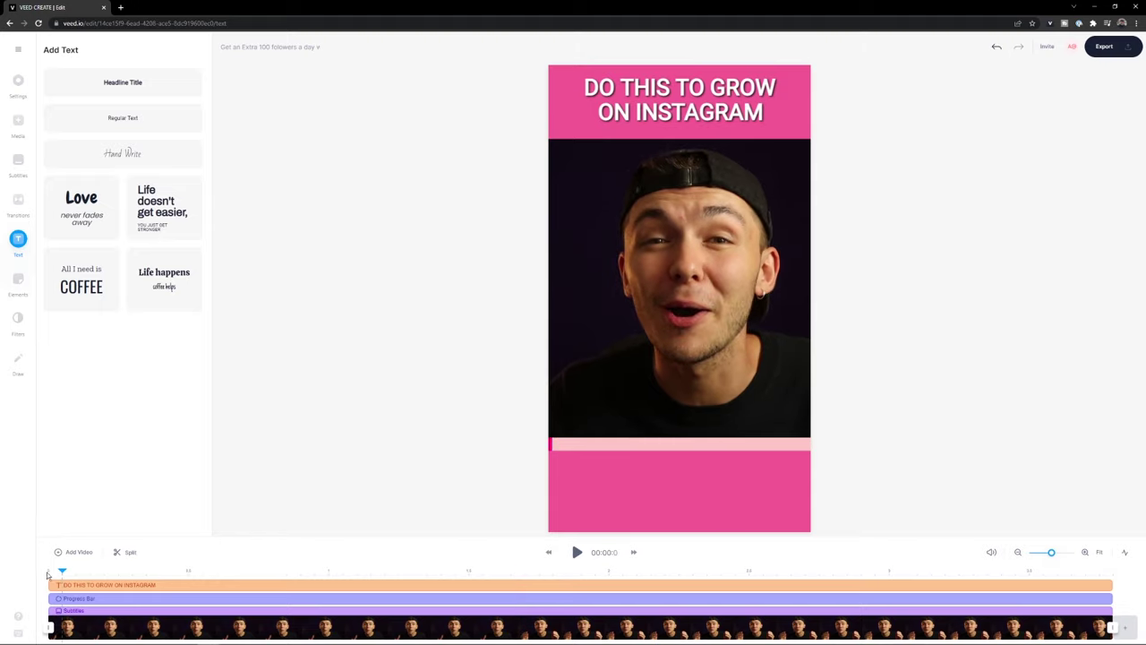
pyautogui.click(577, 553)
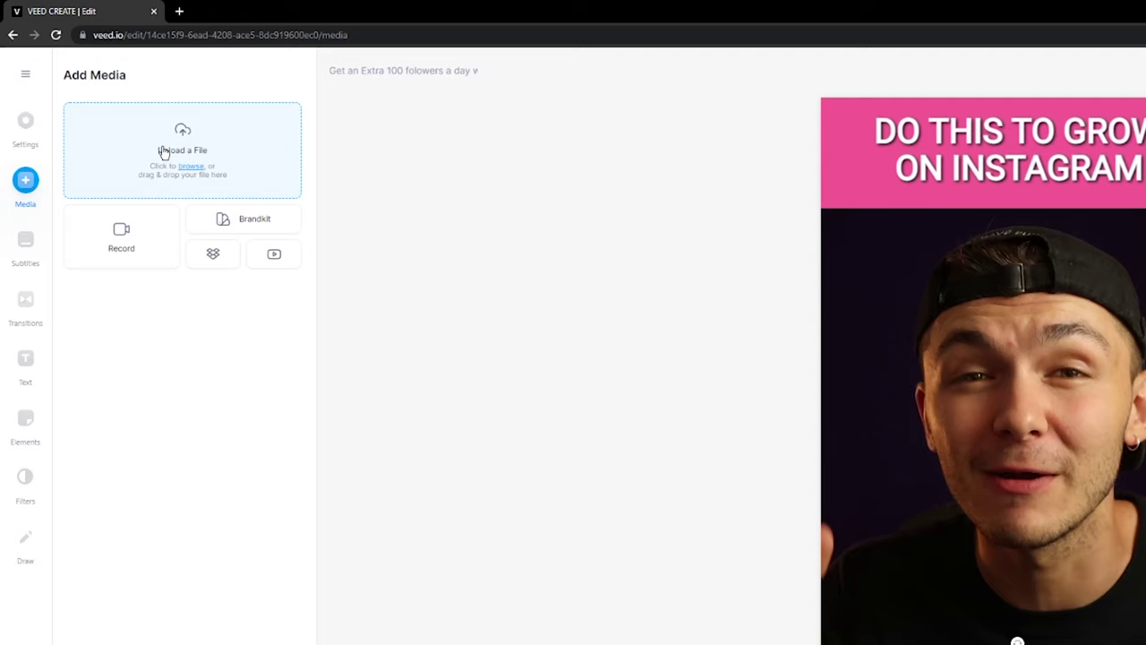
# Insert the brand kit's Instagram Logo and shrink it to a small icon beside the title's left edge.
pyautogui.click(249, 221)
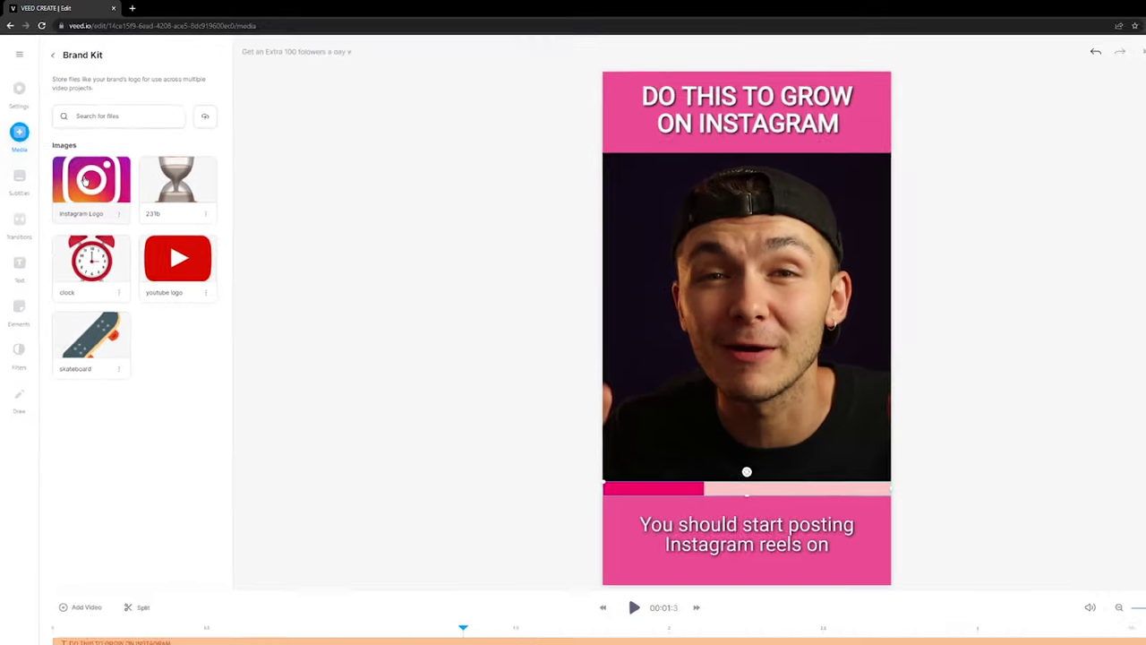
pyautogui.click(124, 244)
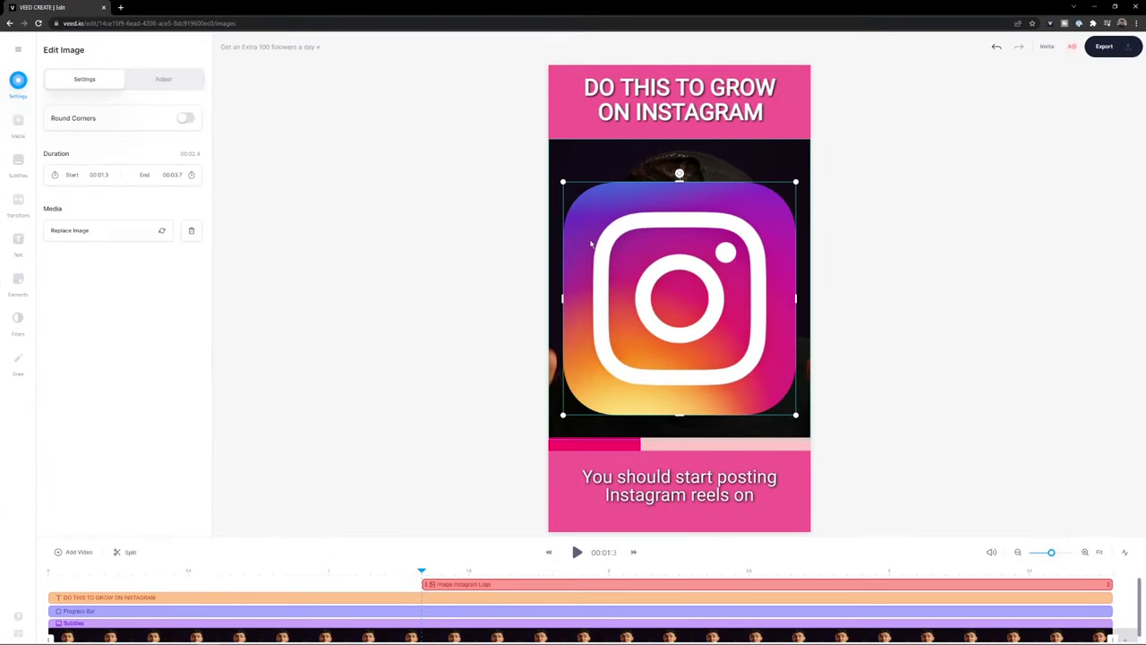
pyautogui.moveTo(796, 415); pyautogui.dragTo(603, 222)
pyautogui.moveTo(649, 261); pyautogui.dragTo(572, 112)
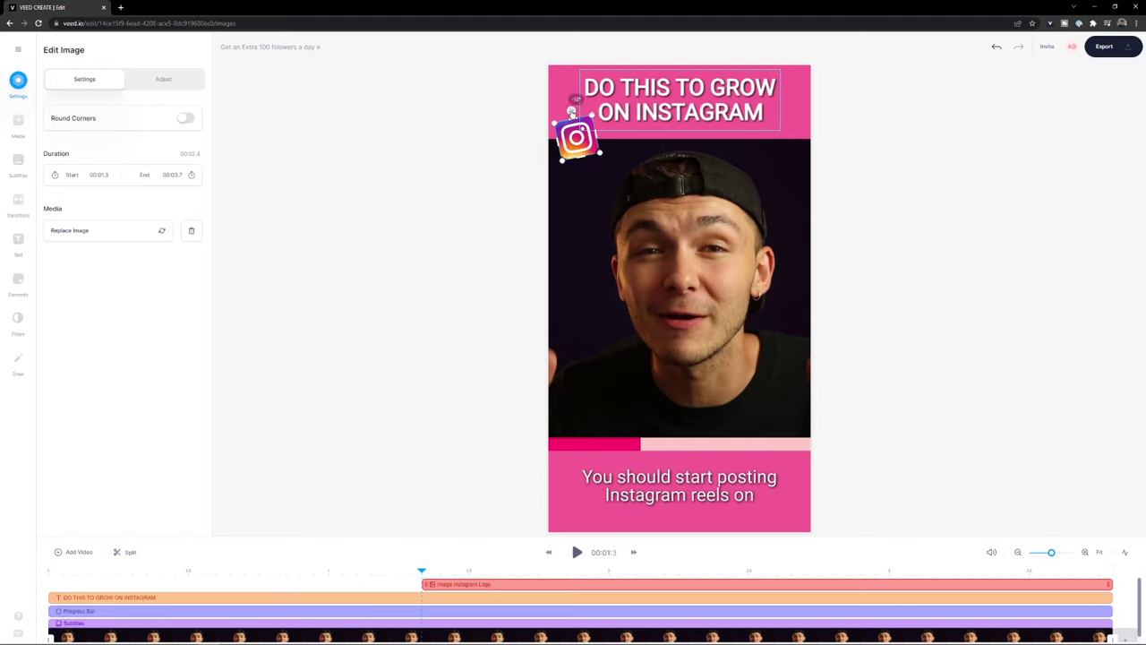
pyautogui.click(478, 151)
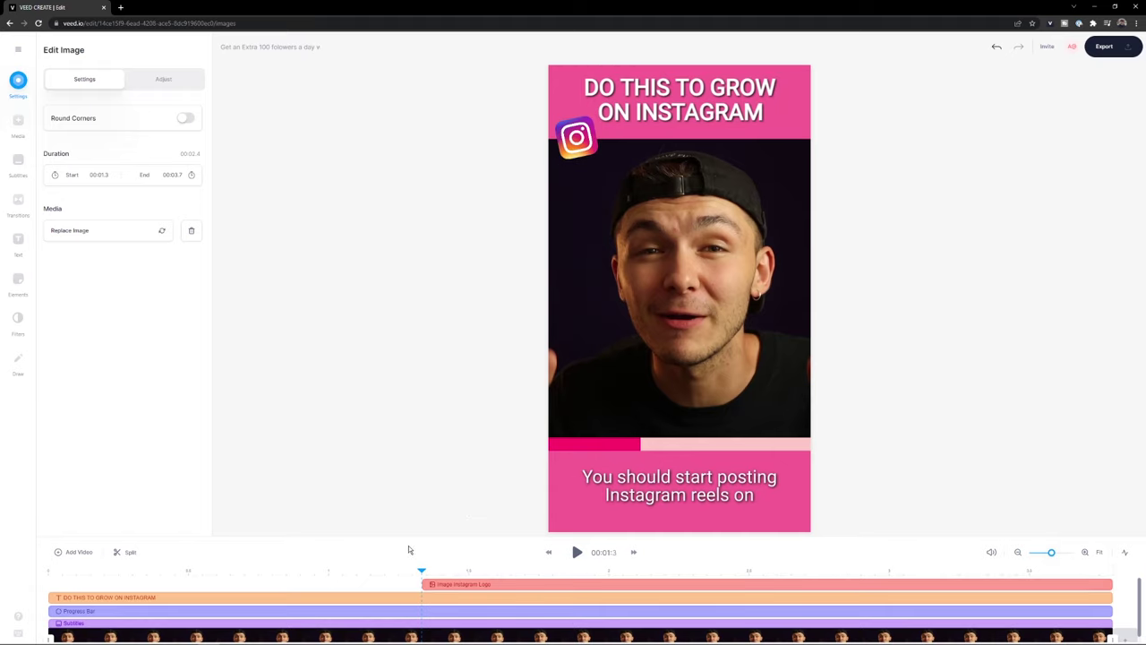
# Stretch the Instagram Logo clip to span 00:00.0 through 00:03.7, then preview playback.
pyautogui.click(345, 572)
pyautogui.click(435, 570)
pyautogui.click(347, 570)
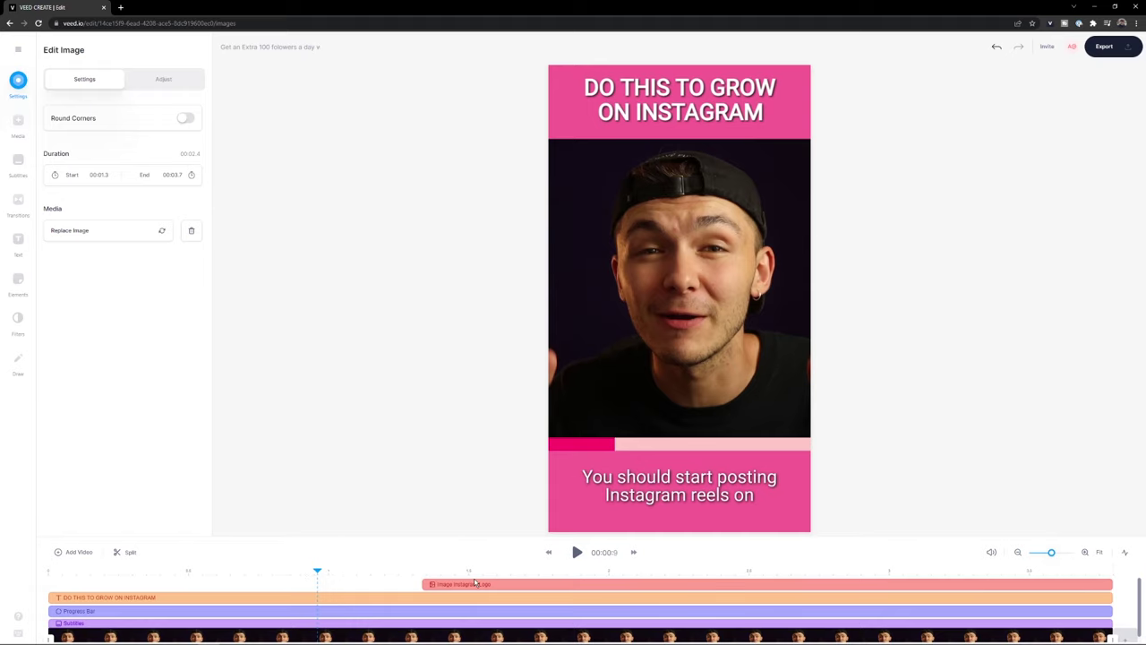
pyautogui.moveTo(466, 584); pyautogui.dragTo(93, 581)
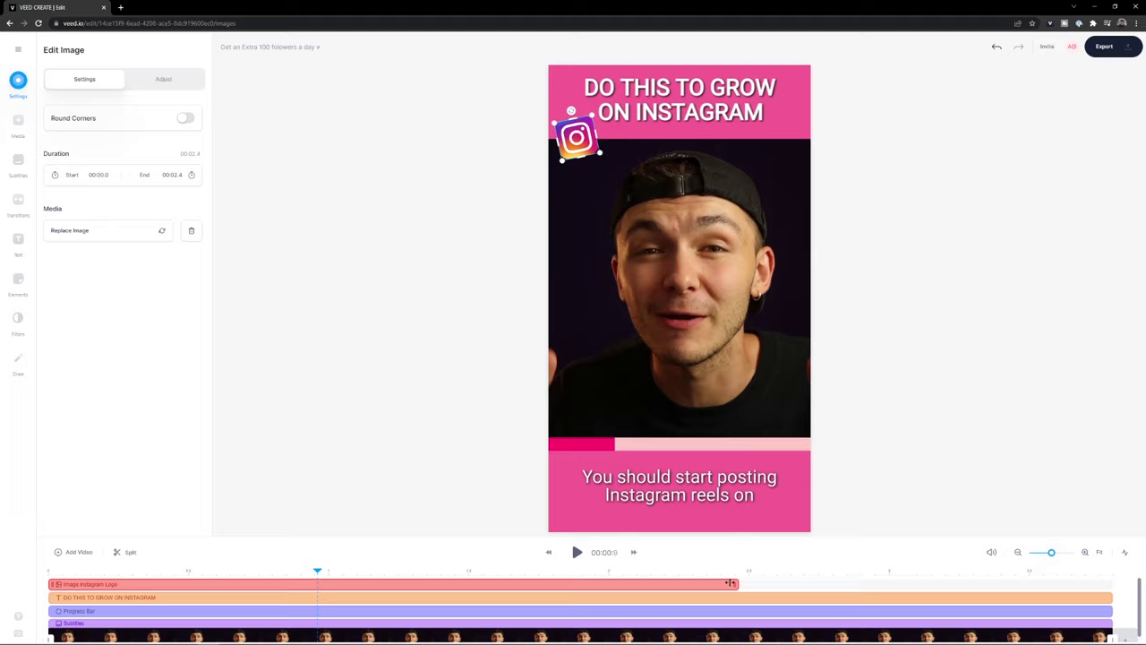
pyautogui.moveTo(737, 583); pyautogui.dragTo(1098, 583)
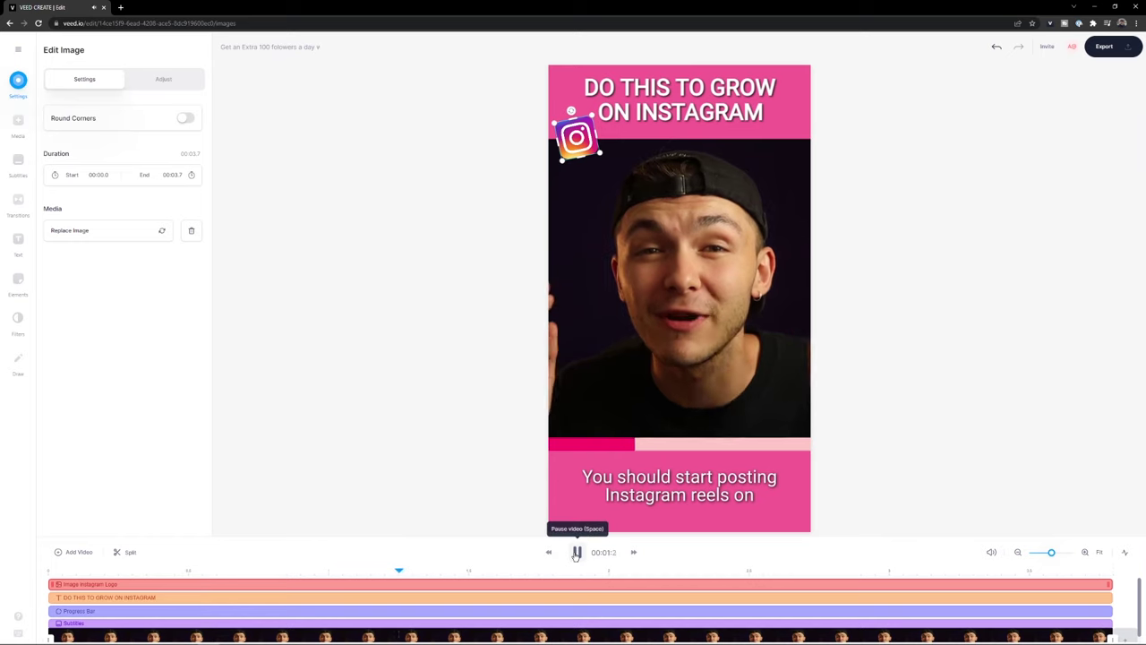
pyautogui.press('space')
pyautogui.click(876, 323)
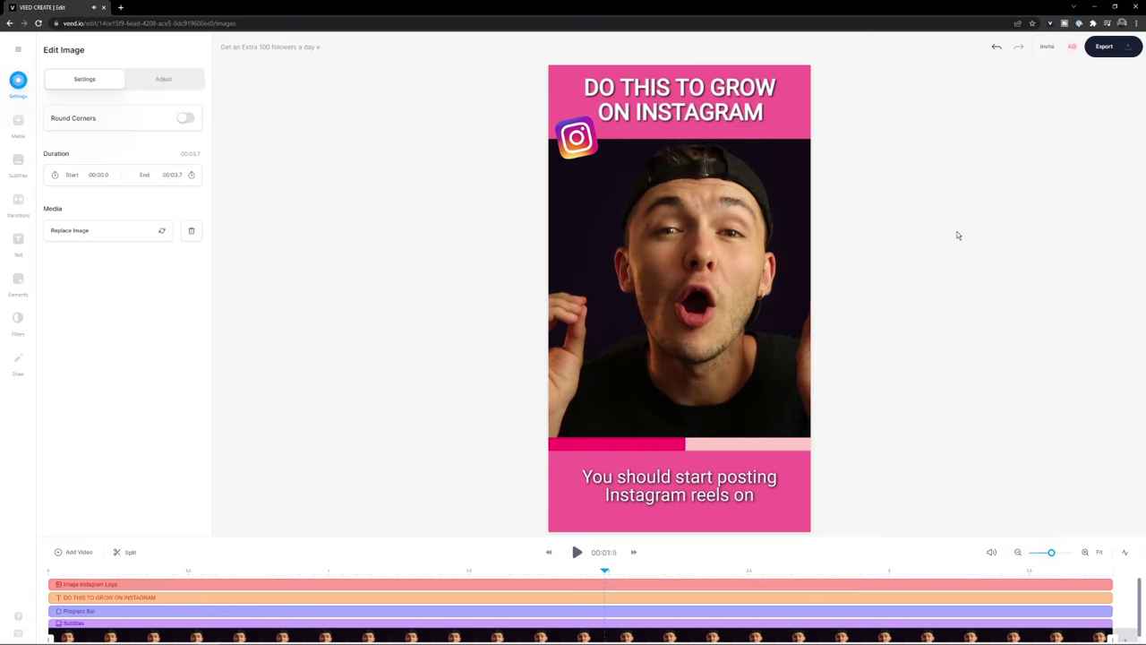
# In the export settings, keep Burn Subtitles on and choose the Instagram preset.
pyautogui.click(1125, 47)
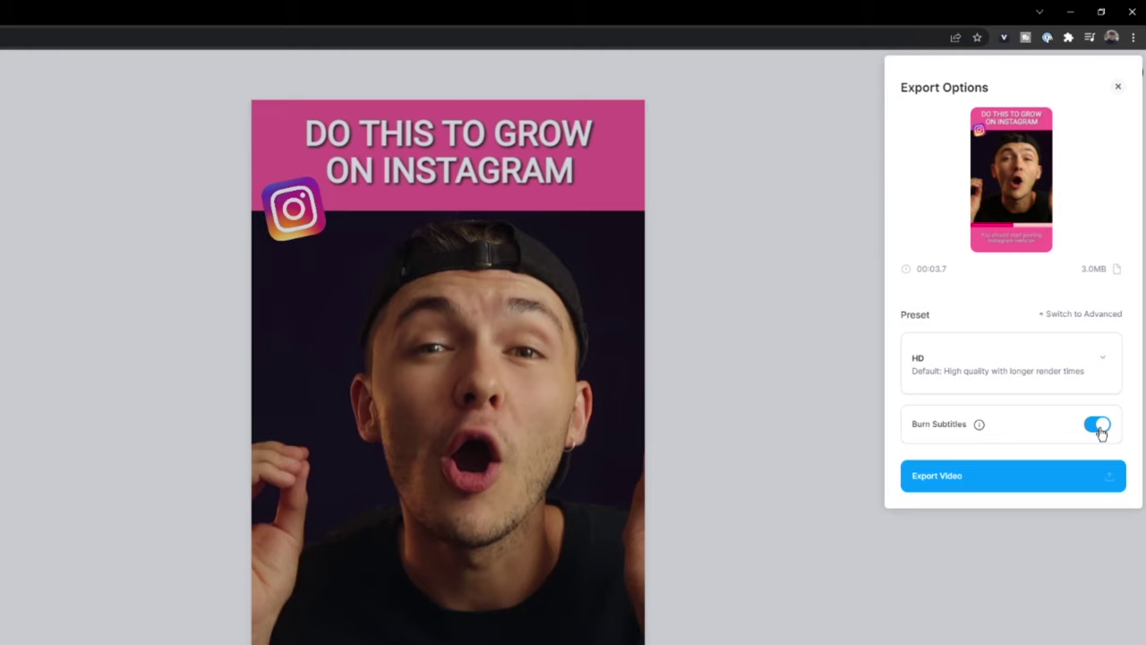
pyautogui.click(1049, 379)
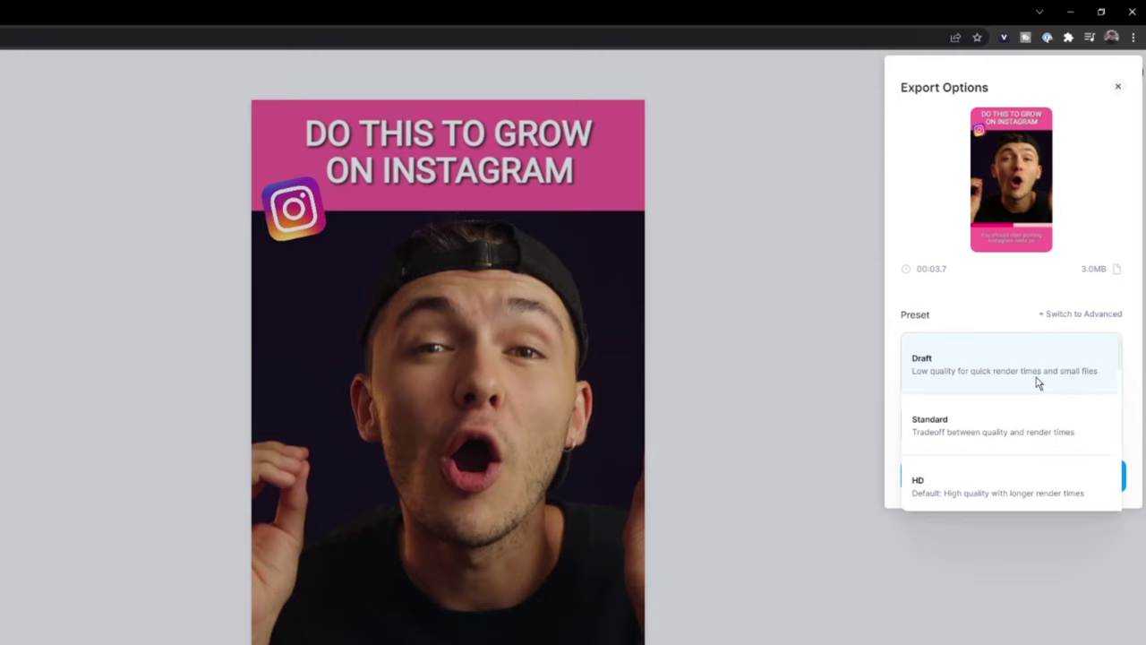
pyautogui.scroll(-2, 1034, 385)
pyautogui.scroll(-5, 1028, 395)
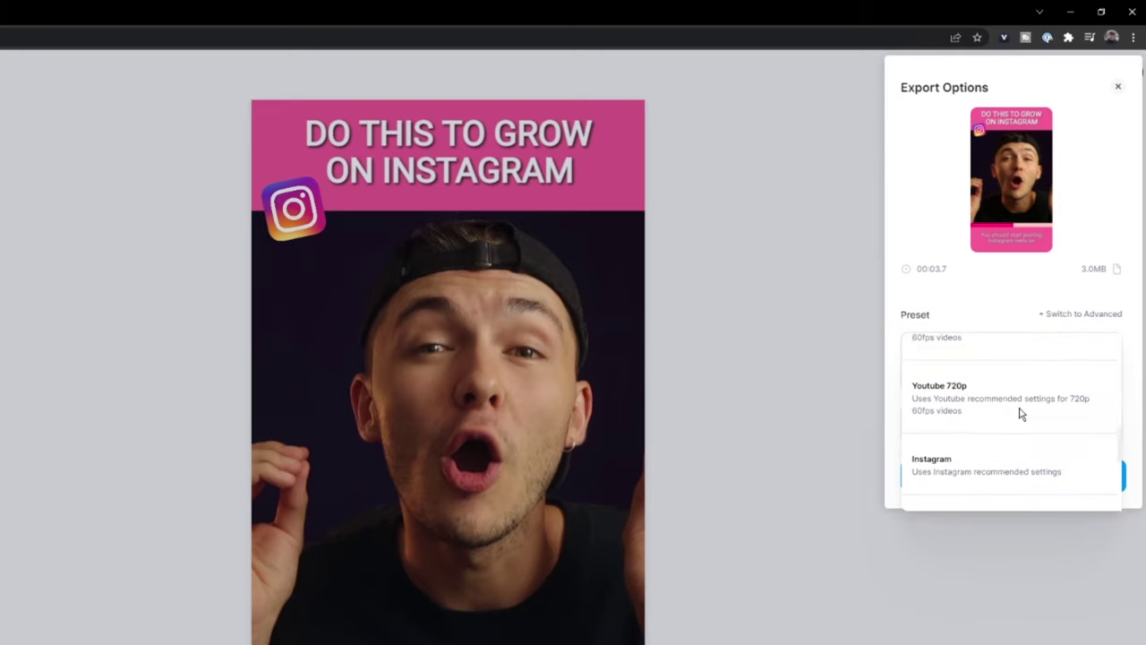
pyautogui.click(1012, 473)
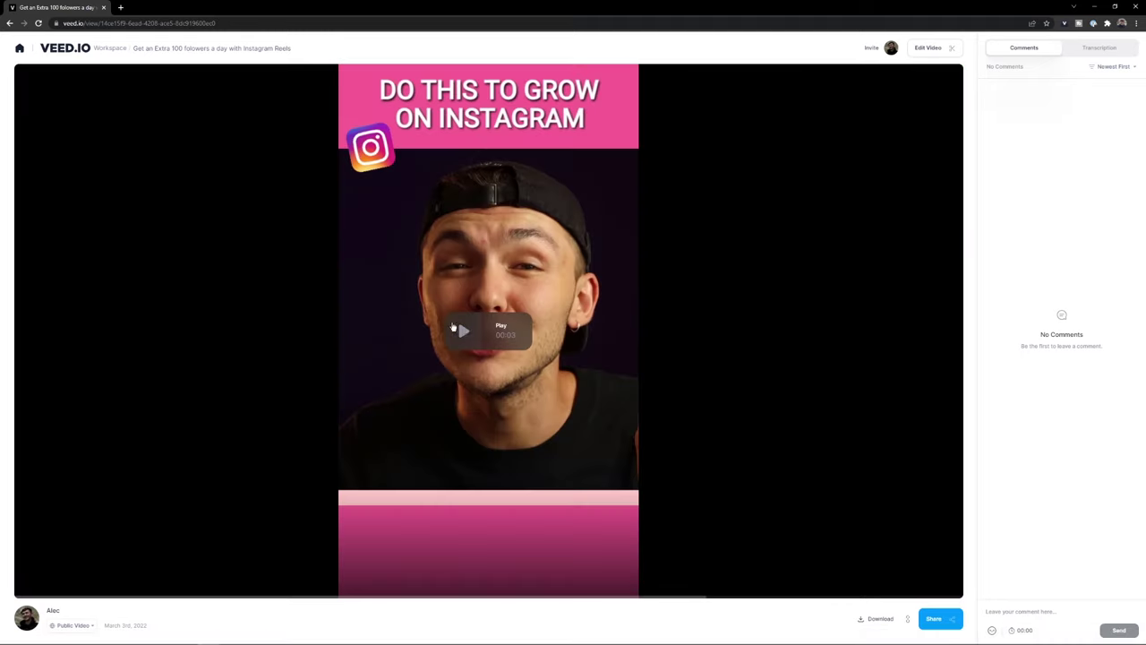
# Play the exported reel, then download it with the top Download option.
pyautogui.click(466, 333)
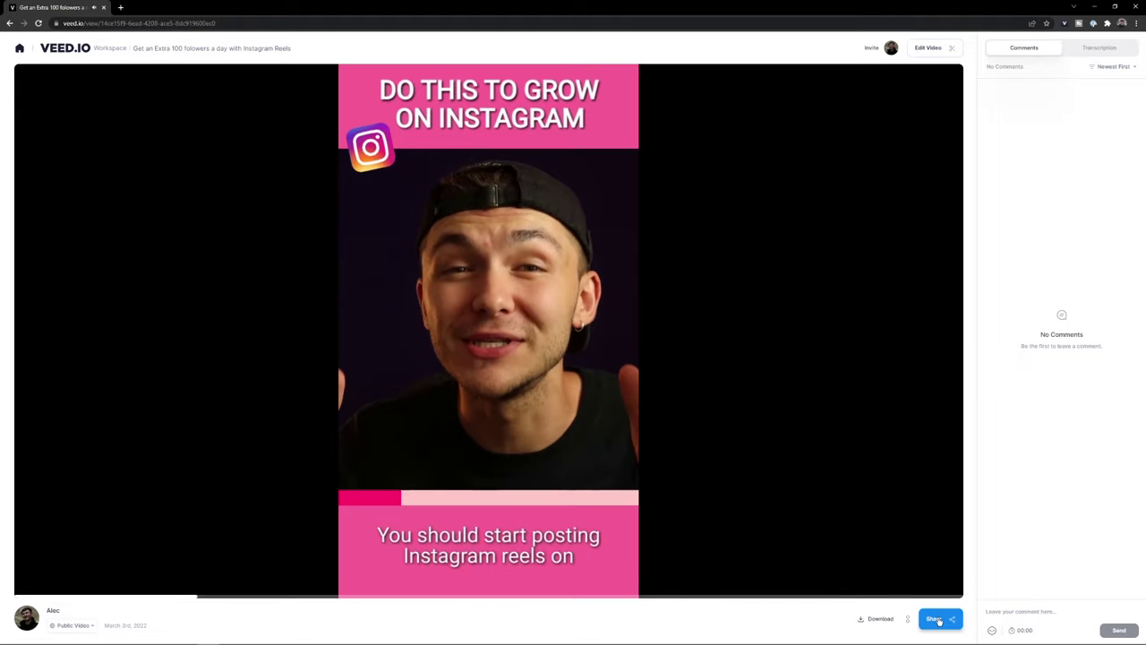
pyautogui.click(876, 619)
pyautogui.click(840, 594)
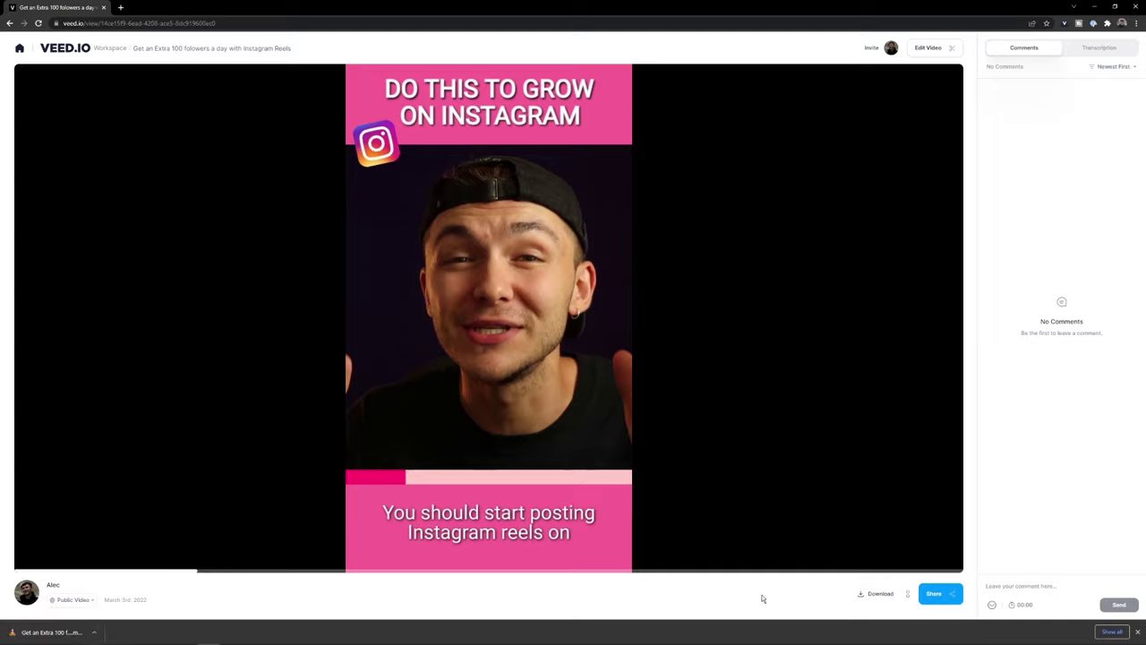